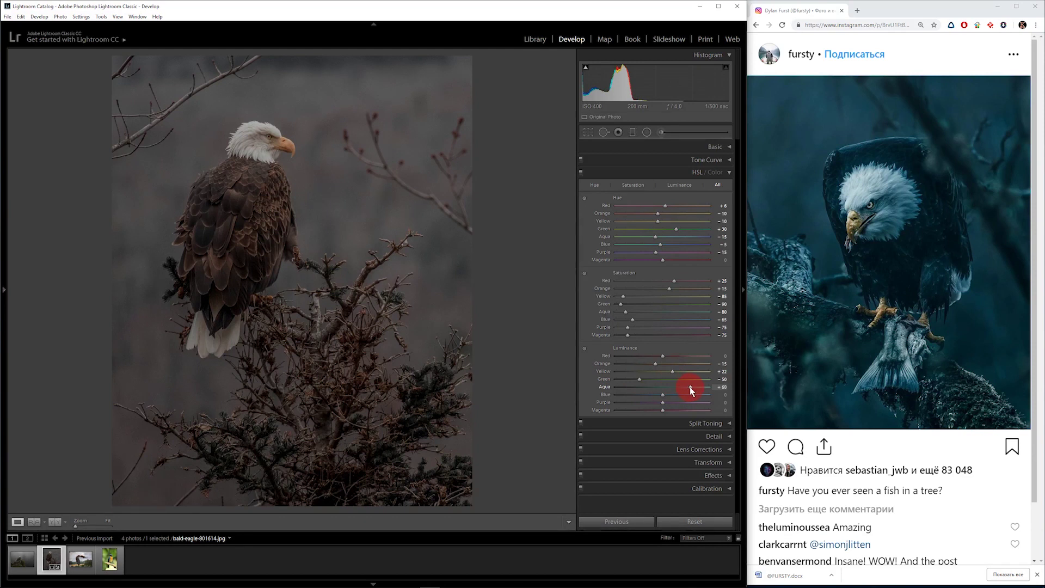
- Tint the eagle photo's shadows and highlights blue using Split Toning
{"action": "left_click", "coordinate": [728, 173]}
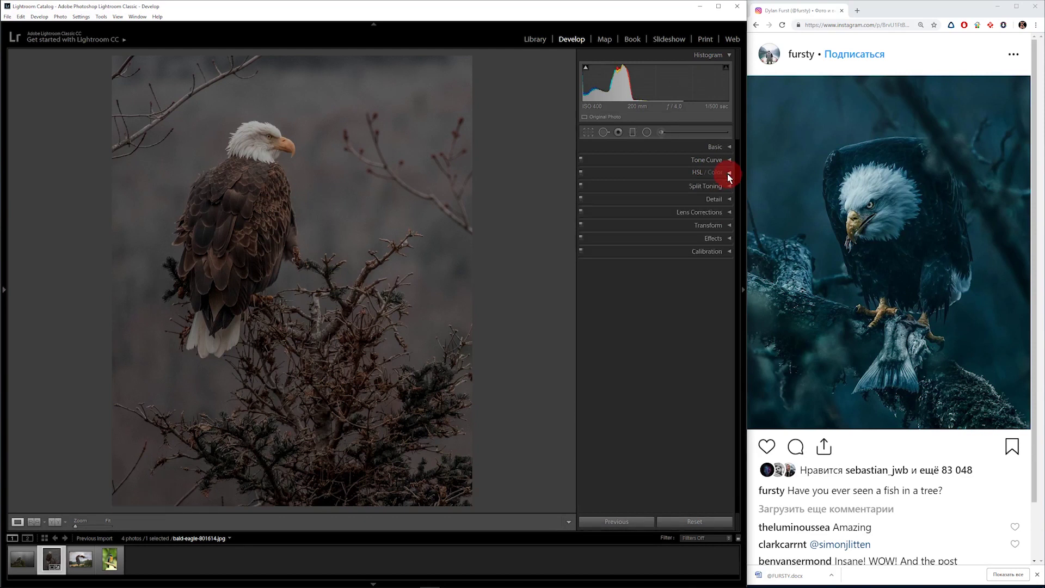
{"action": "left_click", "coordinate": [723, 186]}
{"action": "left_click_drag", "start_coordinate": [616, 248], "coordinate": [663, 258]}
{"action": "left_click_drag", "start_coordinate": [616, 205], "coordinate": [644, 215]}
- Shape the RGB tone curve into an S with lifted blacks, darkened shadows and a lowered white point
{"action": "left_click", "coordinate": [707, 160]}
{"action": "left_click_drag", "start_coordinate": [613, 263], "coordinate": [677, 201]}
{"action": "left_click_drag", "start_coordinate": [698, 178], "coordinate": [694, 182]}
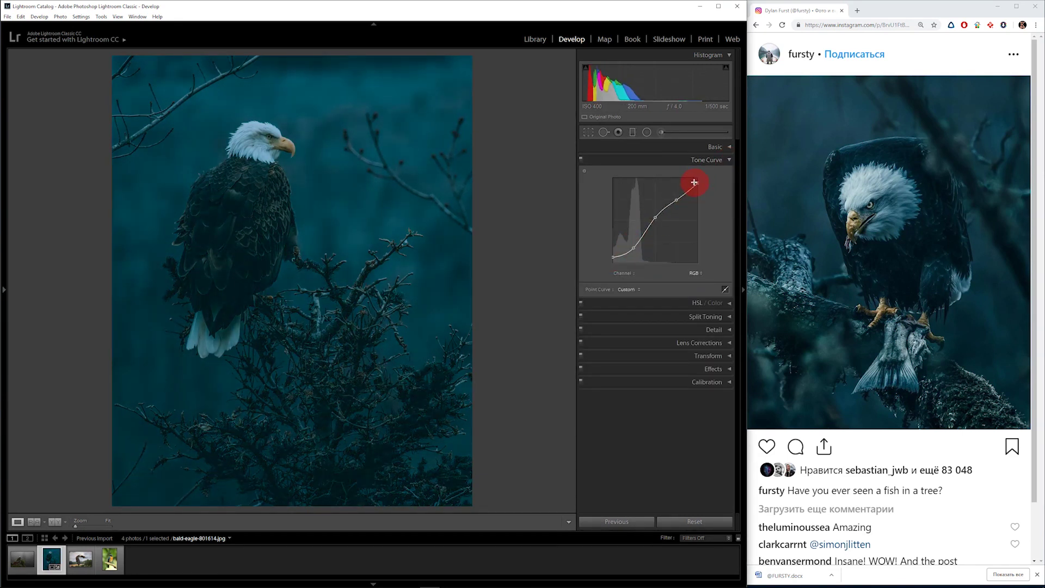
{"action": "left_click", "coordinate": [727, 159]}
- Set the sharpening Amount to 70
{"action": "left_click", "coordinate": [728, 199]}
{"action": "left_click_drag", "start_coordinate": [660, 295], "coordinate": [658, 298]}
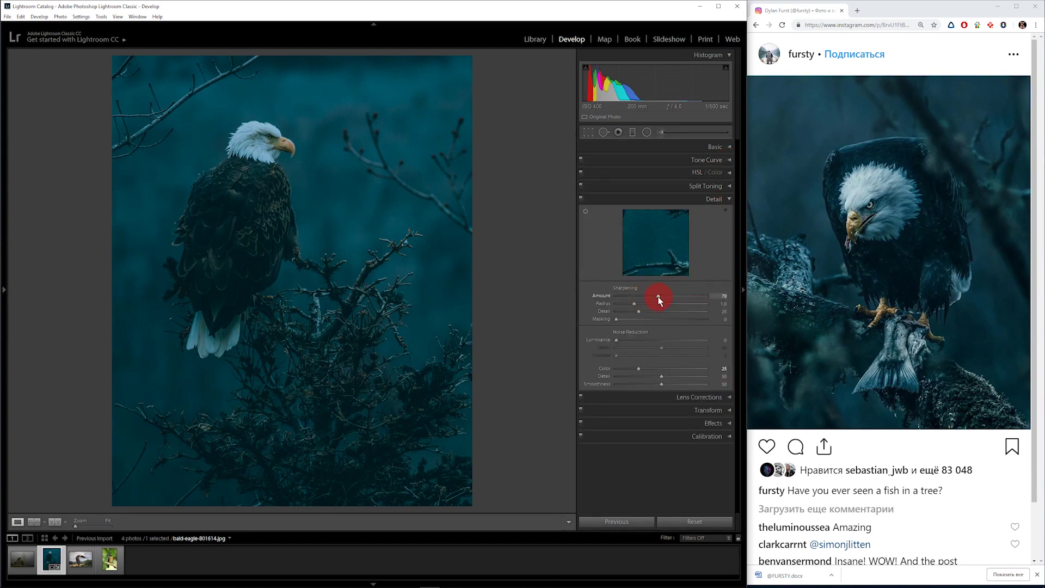
{"action": "left_click", "coordinate": [729, 199]}
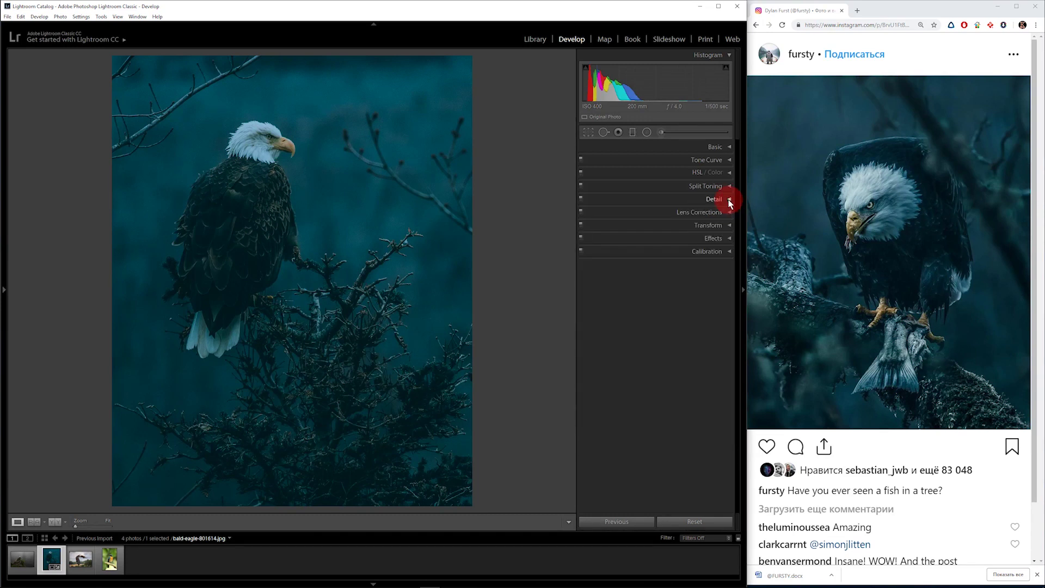
- Add a Highlight Priority post-crop vignette with Amount -12, Midpoint 58, Roundness +21 and Feather 60
{"action": "left_click", "coordinate": [729, 238]}
{"action": "left_click_drag", "start_coordinate": [663, 285], "coordinate": [671, 283]}
{"action": "left_click_drag", "start_coordinate": [661, 290], "coordinate": [672, 294]}
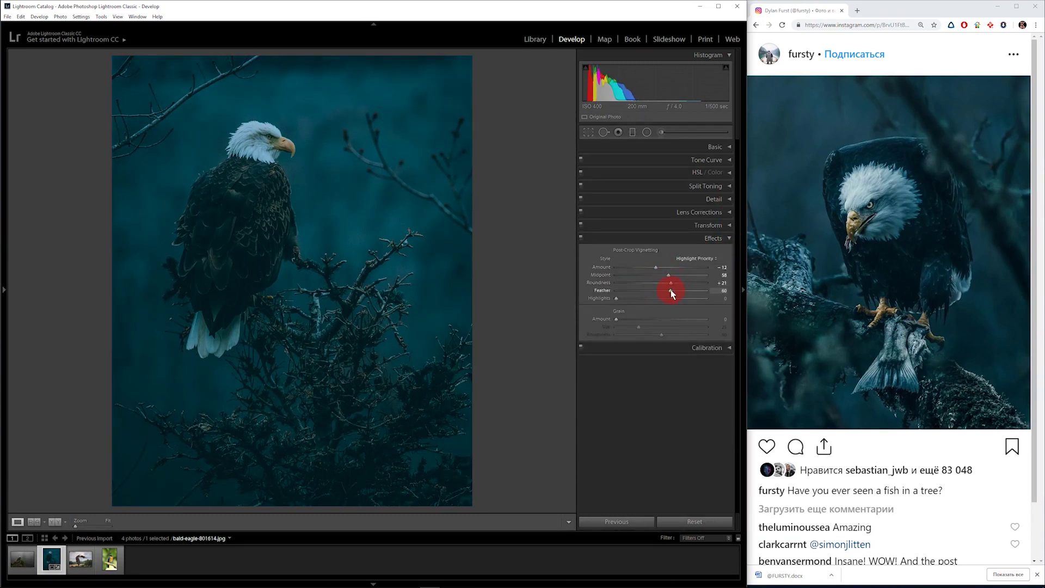
- Fine-tune Exposure, Contrast, Whites and Blacks in the Basic adjustments
{"action": "left_click", "coordinate": [728, 147]}
{"action": "left_click_drag", "start_coordinate": [657, 233], "coordinate": [658, 238]}
{"action": "mouse_move", "coordinate": [616, 266]}
{"action": "left_mouse_down"}
{"action": "mouse_move", "coordinate": [654, 270]}
{"action": "mouse_move", "coordinate": [634, 274]}
{"action": "left_mouse_up"}
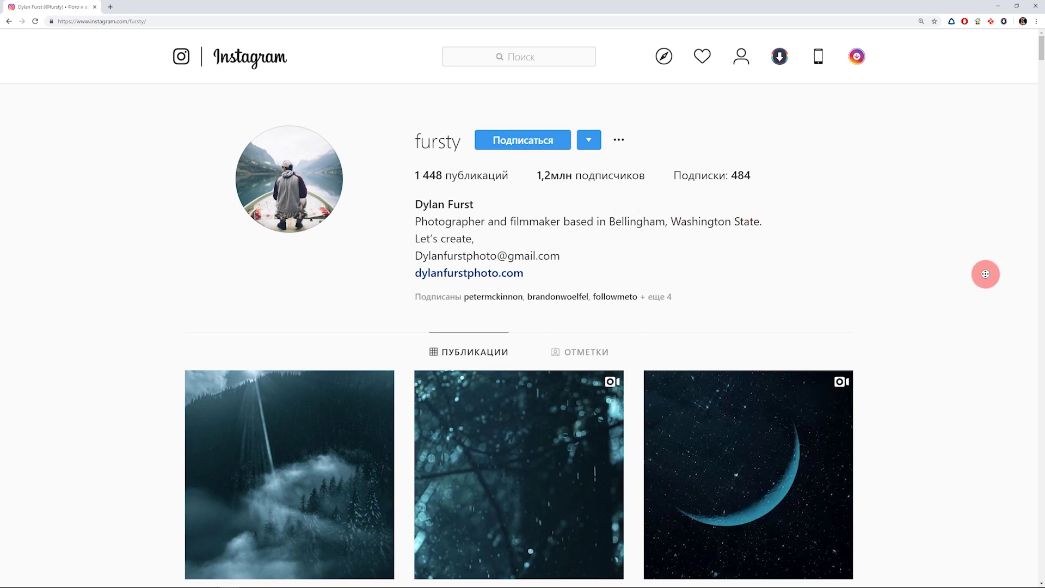
- Switch to the browser, look through the photographer's Instagram feed for teal-toned references, and open the bald eagle post
{"action": "middle_click", "coordinate": [992, 294]}
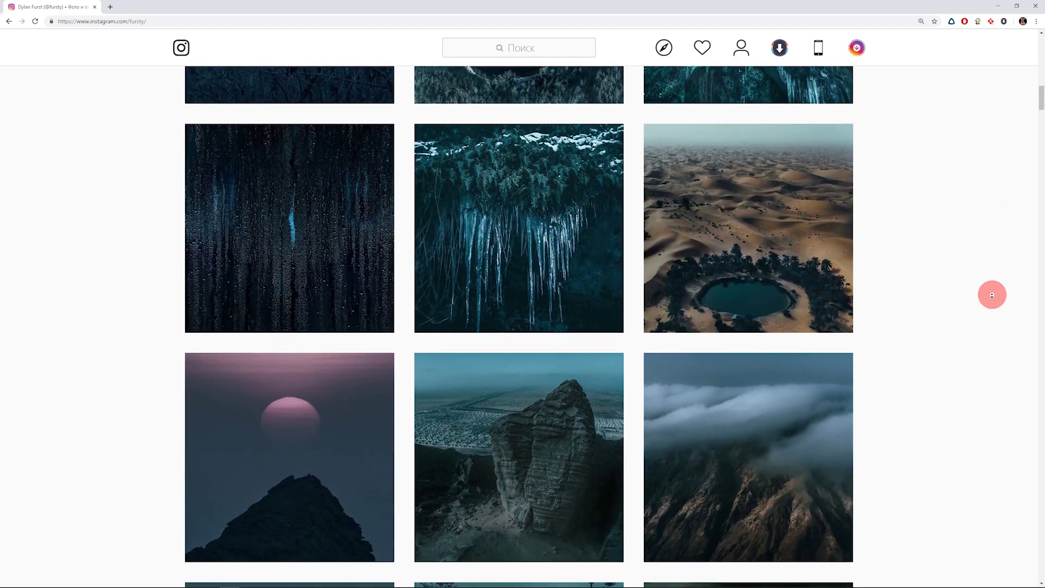
{"action": "scroll", "coordinate": [991, 295], "scroll_direction": "down", "scroll_amount": 2}
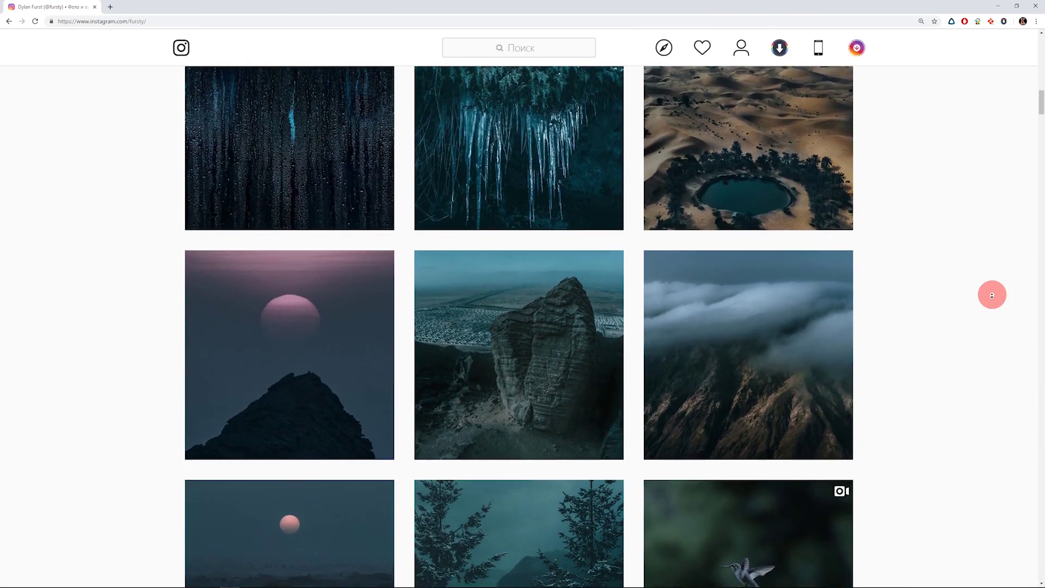
{"action": "scroll", "coordinate": [992, 294], "scroll_direction": "down", "scroll_amount": 2}
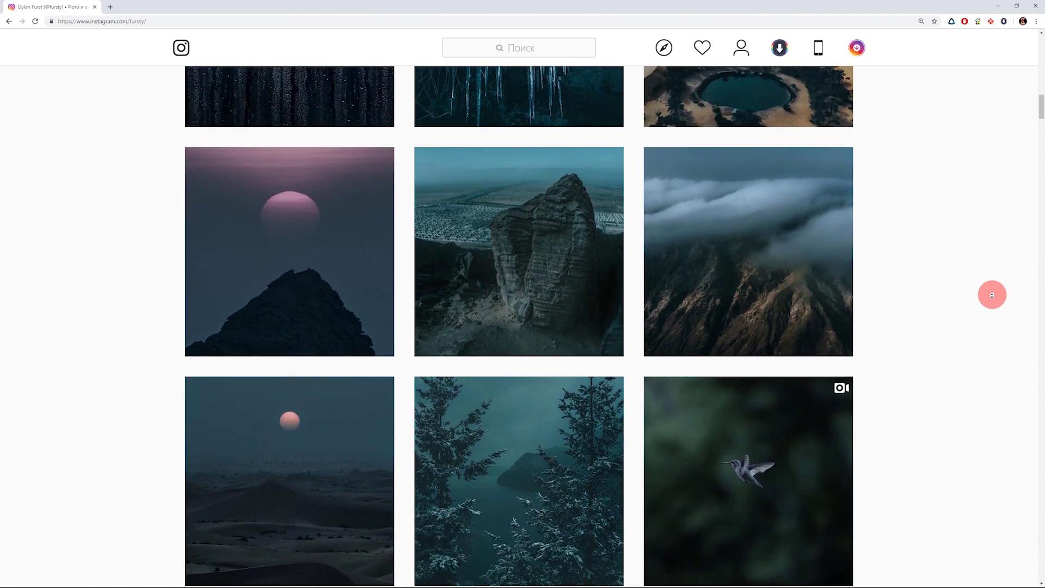
{"action": "scroll", "coordinate": [992, 294], "scroll_direction": "down", "scroll_amount": 2}
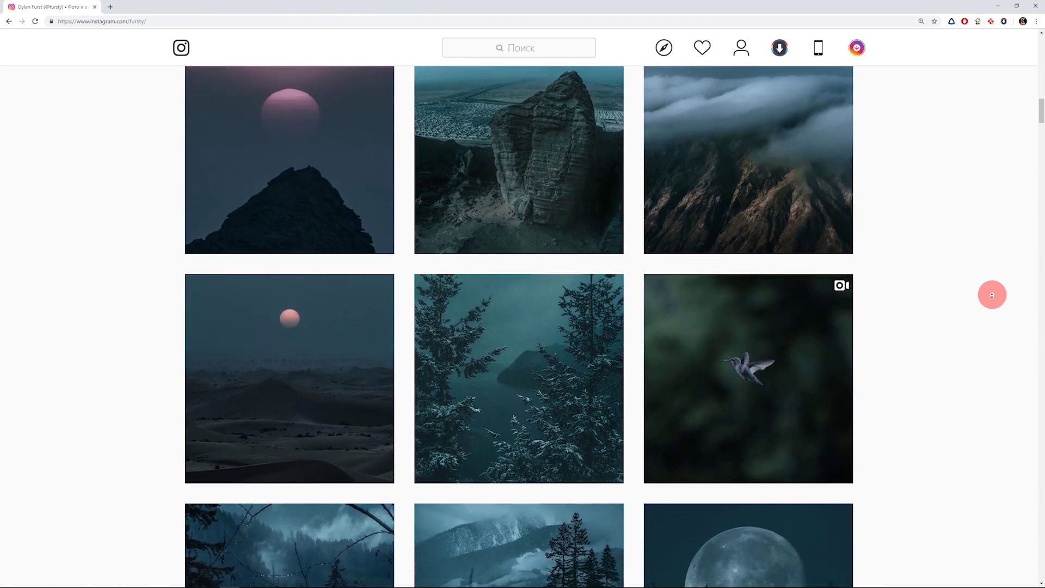
{"action": "scroll", "coordinate": [991, 294], "scroll_direction": "down", "scroll_amount": 2}
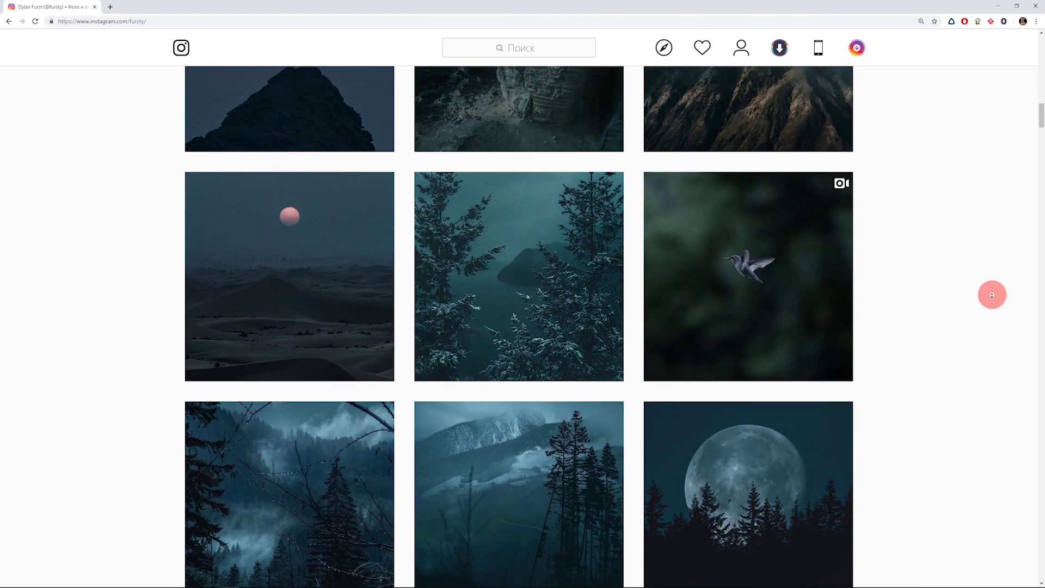
{"action": "scroll", "coordinate": [991, 294], "scroll_direction": "down", "scroll_amount": 2}
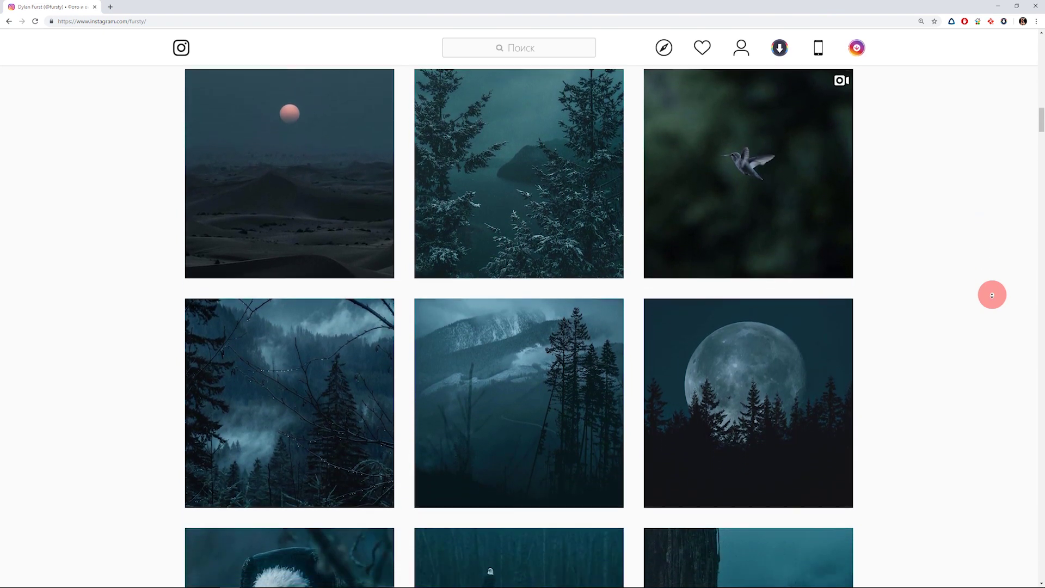
{"action": "scroll", "coordinate": [992, 295], "scroll_direction": "down", "scroll_amount": 2}
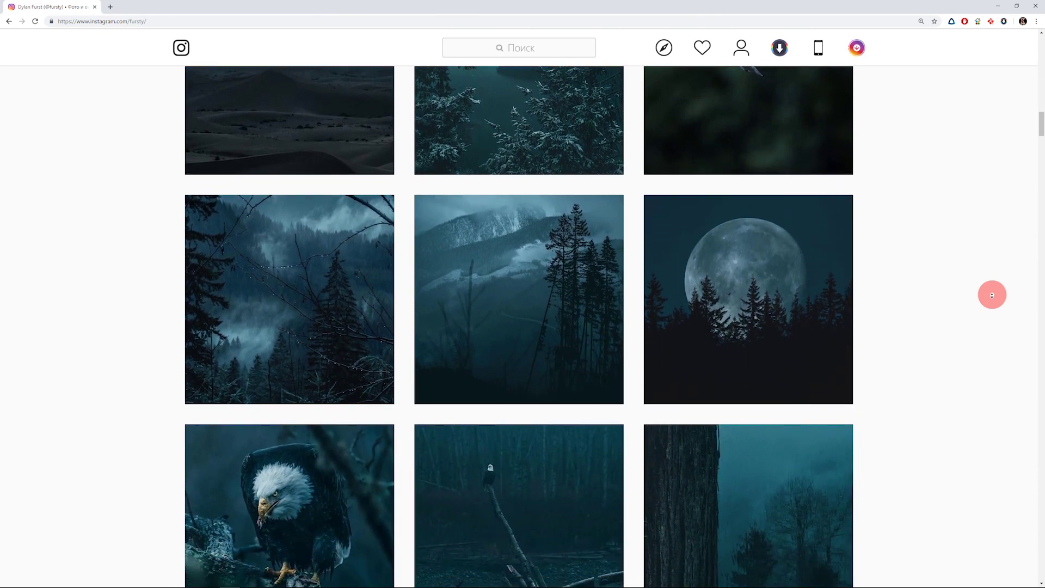
{"action": "scroll", "coordinate": [992, 295], "scroll_direction": "down", "scroll_amount": 2}
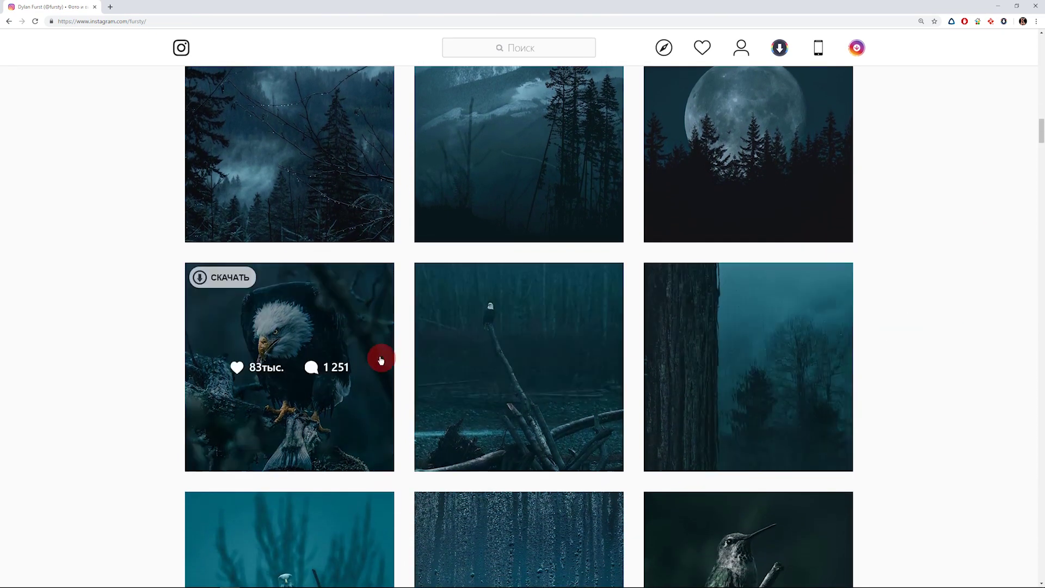
{"action": "left_click", "coordinate": [337, 324]}
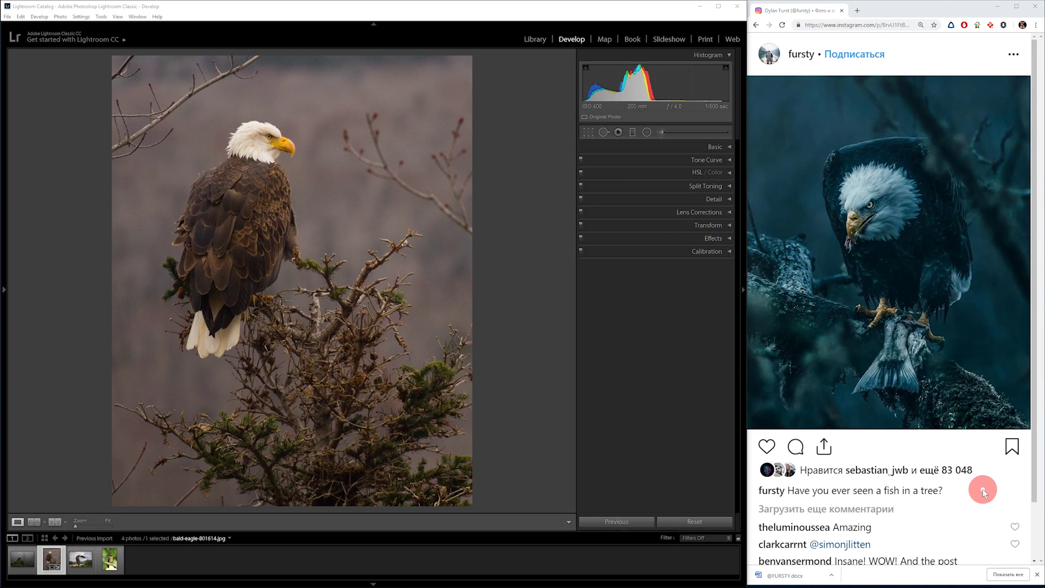
- In Lightroom, set Temp -8, Tint -9, Exposure -0.57, Contrast -26, Highlights -100, Shadows +100, Whites -100 and Blacks -48 for the eagle photo
{"action": "left_click", "coordinate": [728, 146]}
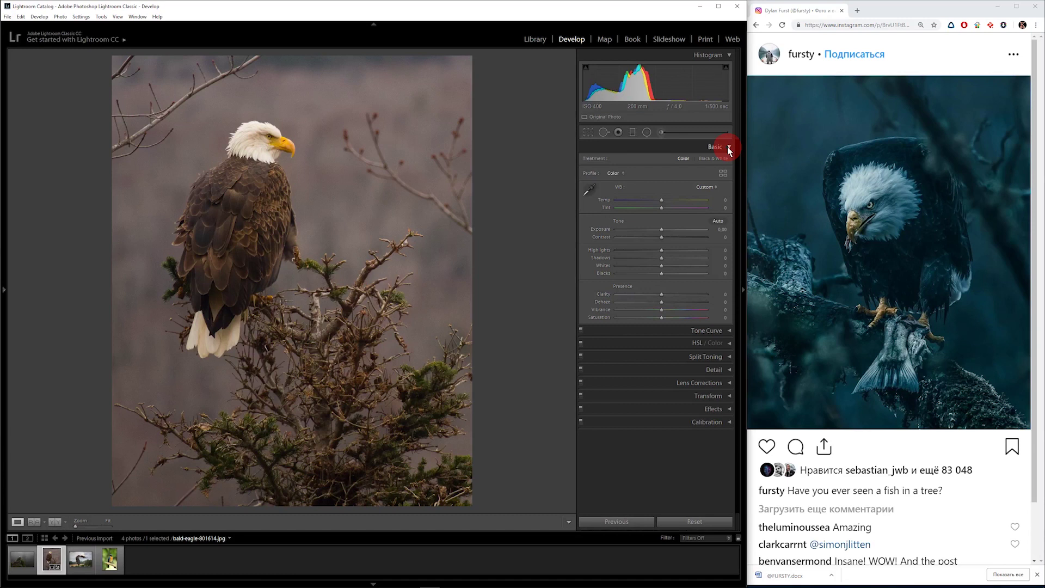
{"action": "left_click_drag", "start_coordinate": [662, 200], "coordinate": [658, 211]}
{"action": "left_click_drag", "start_coordinate": [662, 228], "coordinate": [586, 251]}
{"action": "left_click_drag", "start_coordinate": [665, 267], "coordinate": [580, 263]}
- Set Clarity to +25, lower Saturation to about -37 and raise Vibrance
{"action": "mouse_move", "coordinate": [669, 280]}
{"action": "left_mouse_down"}
{"action": "mouse_move", "coordinate": [636, 270]}
{"action": "mouse_move", "coordinate": [707, 258]}
{"action": "mouse_move", "coordinate": [673, 294]}
{"action": "left_mouse_up"}
{"action": "left_click", "coordinate": [662, 319]}
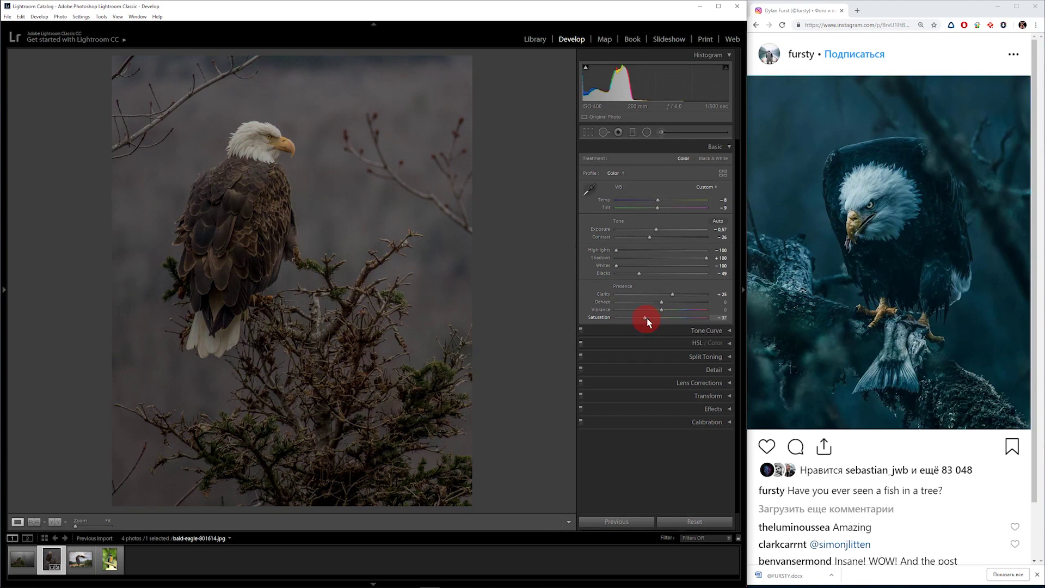
{"action": "left_click_drag", "start_coordinate": [661, 309], "coordinate": [685, 311]}
{"action": "left_click", "coordinate": [727, 147]}
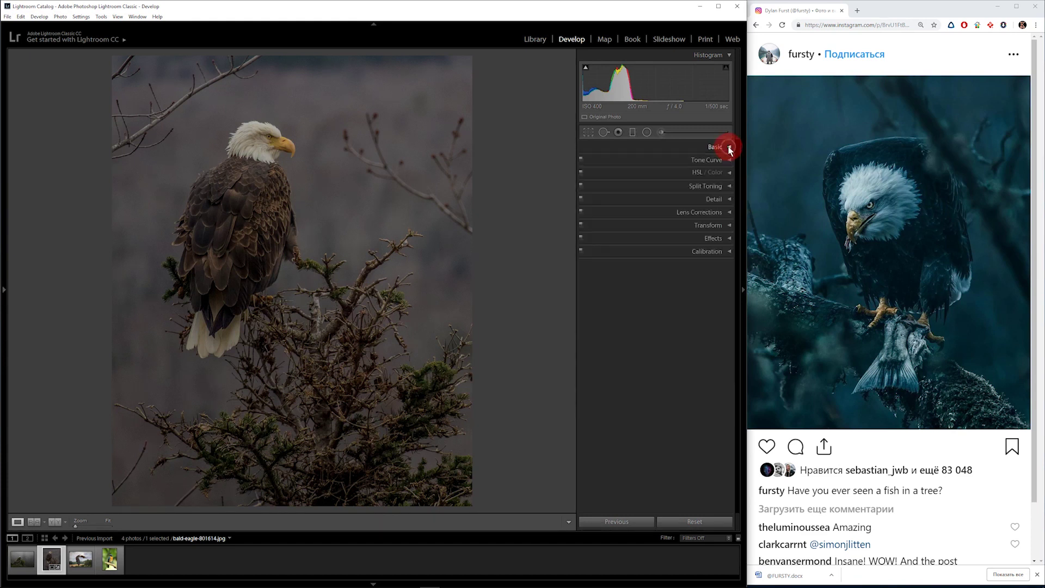
- Calibrate the primaries with Blue hue -15, Green hue about +34 and lower Green saturation, and adjust the Red primary
{"action": "left_click", "coordinate": [729, 252]}
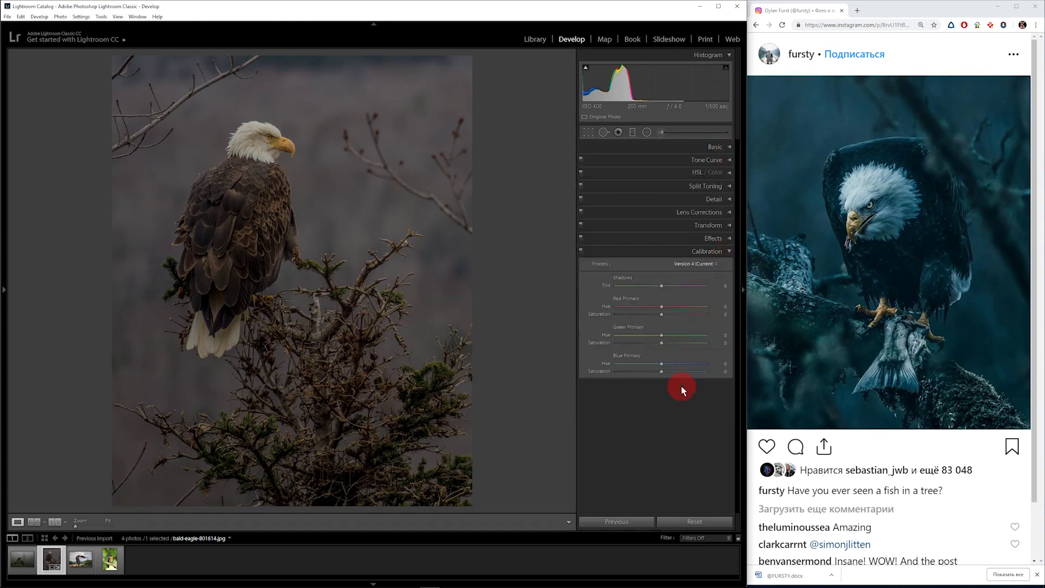
{"action": "left_click_drag", "start_coordinate": [662, 364], "coordinate": [653, 368]}
{"action": "left_click_drag", "start_coordinate": [662, 336], "coordinate": [674, 338]}
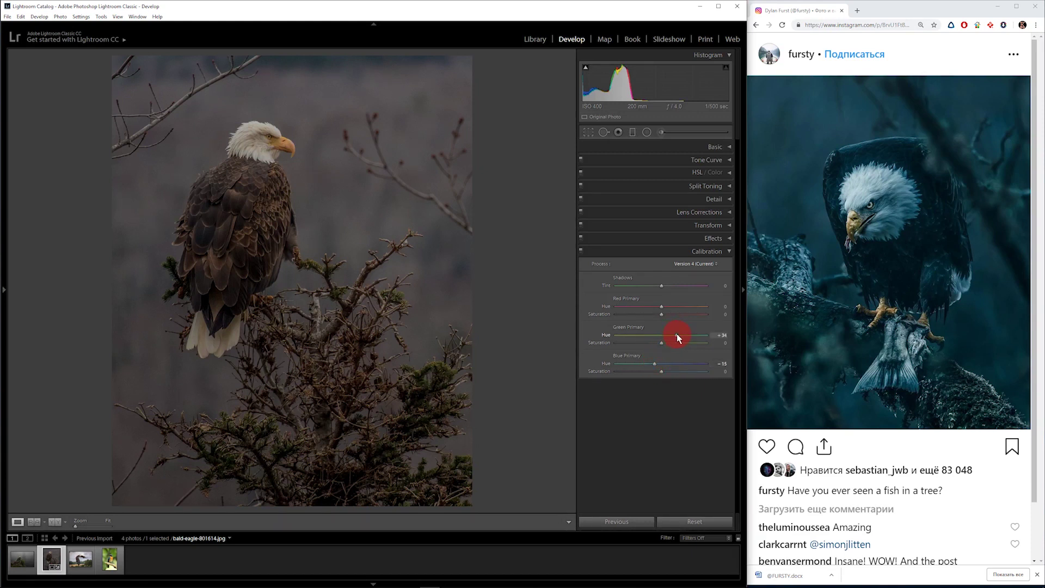
{"action": "left_click_drag", "start_coordinate": [662, 343], "coordinate": [654, 345]}
{"action": "left_click_drag", "start_coordinate": [661, 306], "coordinate": [659, 319]}
{"action": "left_click", "coordinate": [729, 251]}
- Shift the HSL hues to Red +6, Orange -10, Yellow -10, Green +30, Aqua -15, Purple -15 and Blue slightly negative
{"action": "left_click", "coordinate": [729, 173]}
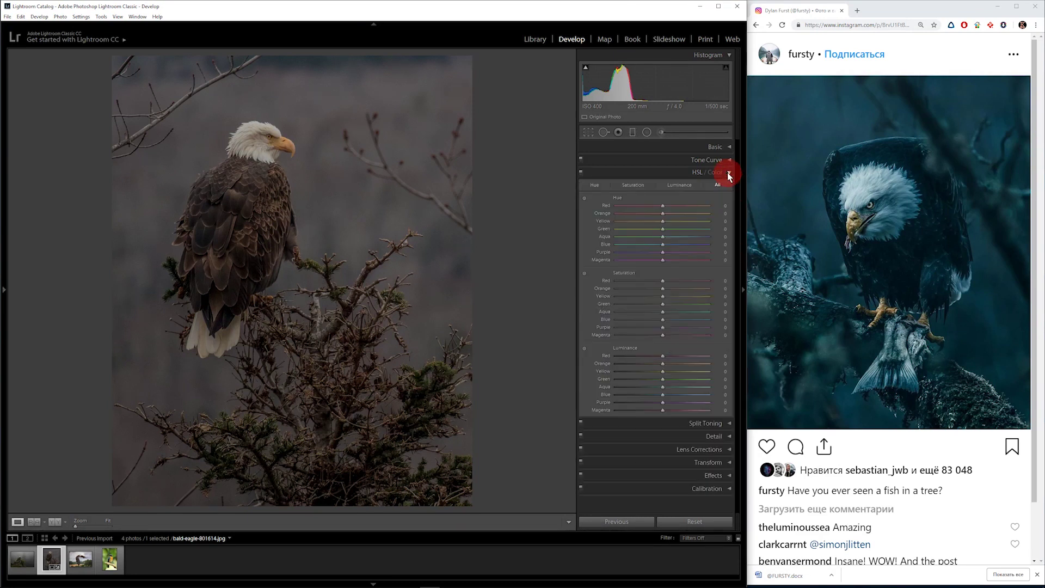
{"action": "left_click", "coordinate": [663, 206]}
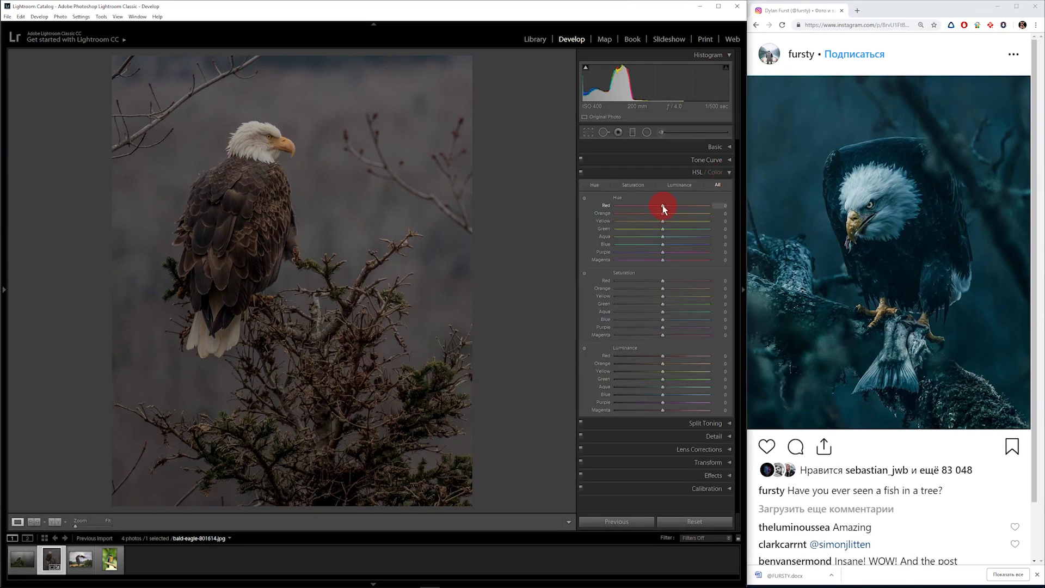
{"action": "left_click_drag", "start_coordinate": [663, 206], "coordinate": [665, 205]}
{"action": "left_click_drag", "start_coordinate": [662, 214], "coordinate": [662, 217]}
{"action": "left_click", "coordinate": [658, 221]}
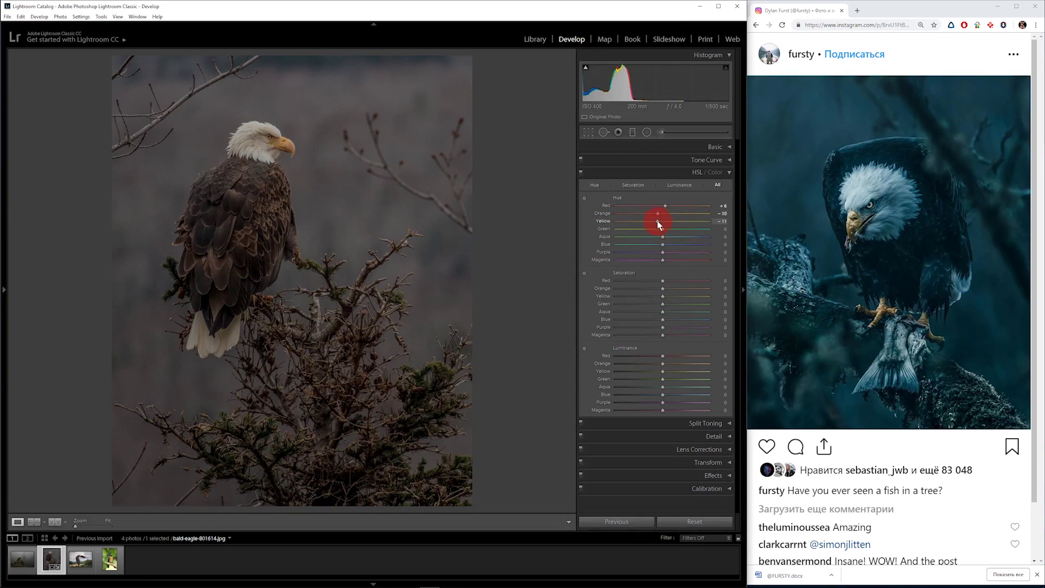
{"action": "left_click_drag", "start_coordinate": [663, 229], "coordinate": [678, 233]}
{"action": "left_click_drag", "start_coordinate": [675, 231], "coordinate": [675, 231]}
{"action": "mouse_move", "coordinate": [667, 238]}
{"action": "left_mouse_down"}
{"action": "mouse_move", "coordinate": [656, 236]}
{"action": "mouse_move", "coordinate": [657, 256]}
{"action": "left_mouse_up"}
- Set HSL saturation to Red +25, Orange +15, Yellow -85, Green -90, Aqua -80, Blue -65, Purple -75 and Magenta -75
{"action": "left_click_drag", "start_coordinate": [662, 280], "coordinate": [673, 283]}
{"action": "left_click_drag", "start_coordinate": [663, 288], "coordinate": [669, 291]}
{"action": "left_click_drag", "start_coordinate": [663, 296], "coordinate": [626, 314]}
{"action": "left_click_drag", "start_coordinate": [662, 319], "coordinate": [629, 329]}
- Set HSL luminance to Orange -15, Yellow about +22 and Green -50, and brighten Aqua
{"action": "mouse_move", "coordinate": [663, 363]}
{"action": "left_mouse_down"}
{"action": "mouse_move", "coordinate": [650, 366]}
{"action": "mouse_move", "coordinate": [675, 375]}
{"action": "left_mouse_up"}
{"action": "left_click_drag", "start_coordinate": [674, 375], "coordinate": [648, 383]}
{"action": "mouse_move", "coordinate": [663, 387]}
{"action": "left_mouse_down"}
{"action": "mouse_move", "coordinate": [689, 387]}
{"action": "mouse_move", "coordinate": [676, 394]}
{"action": "left_mouse_up"}
{"action": "left_click", "coordinate": [729, 173]}
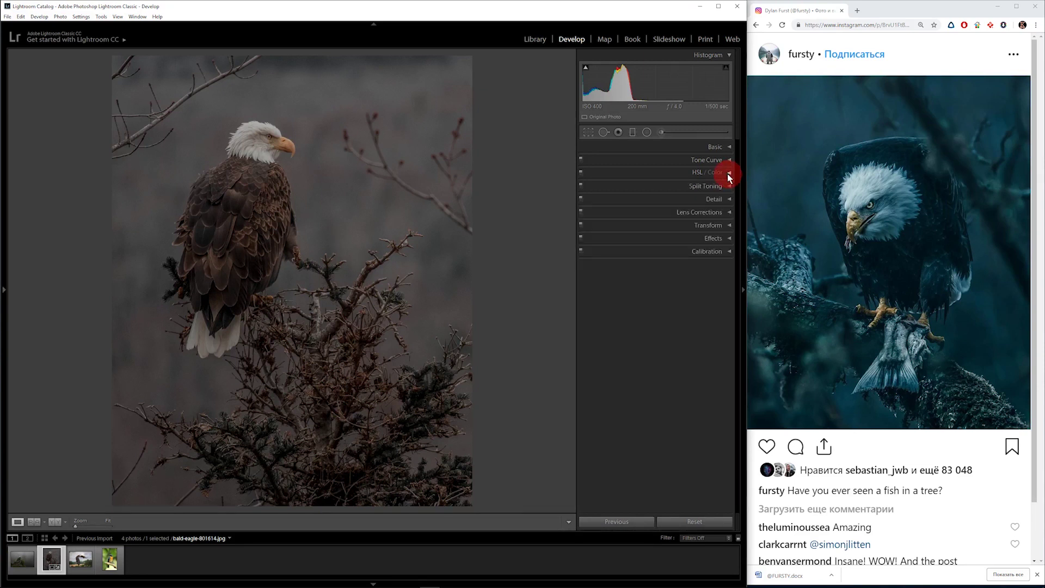
- Split-tone the shadows with hue 207 and saturation 50, and the highlights with hue 225 and saturation about 28
{"action": "left_click", "coordinate": [728, 186]}
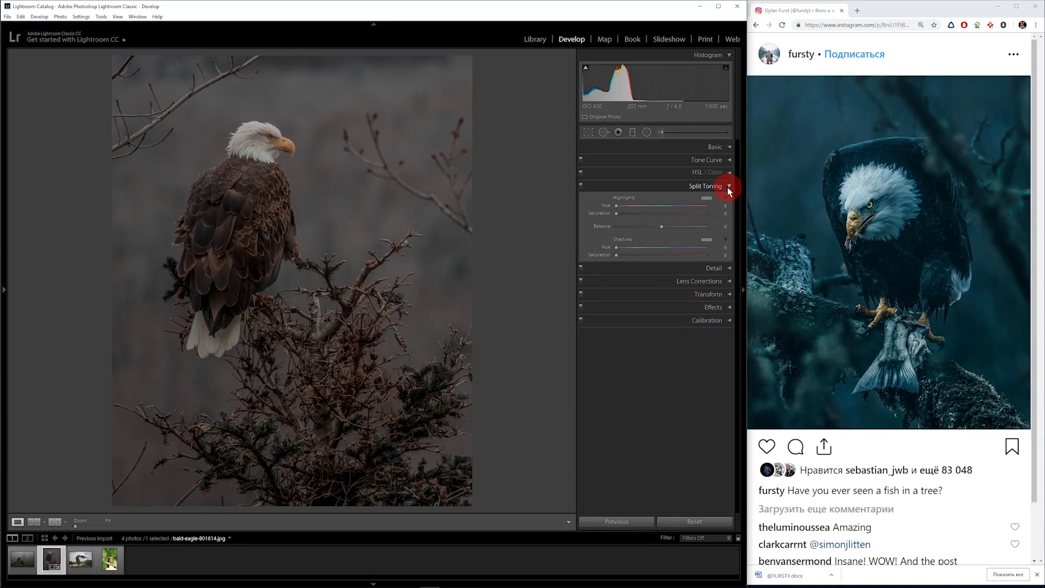
{"action": "left_click_drag", "start_coordinate": [616, 247], "coordinate": [663, 259]}
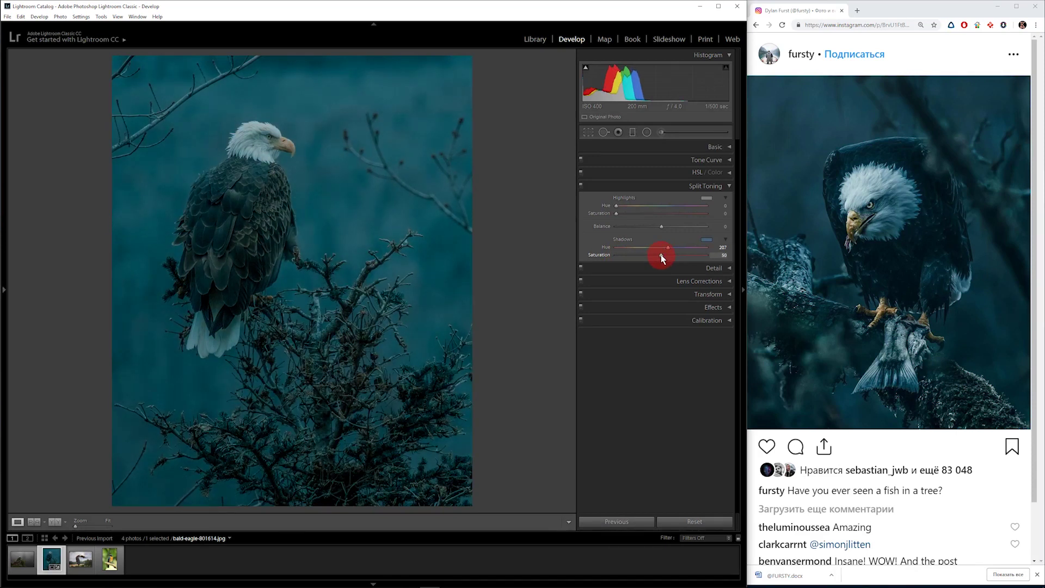
{"action": "left_click", "coordinate": [619, 205]}
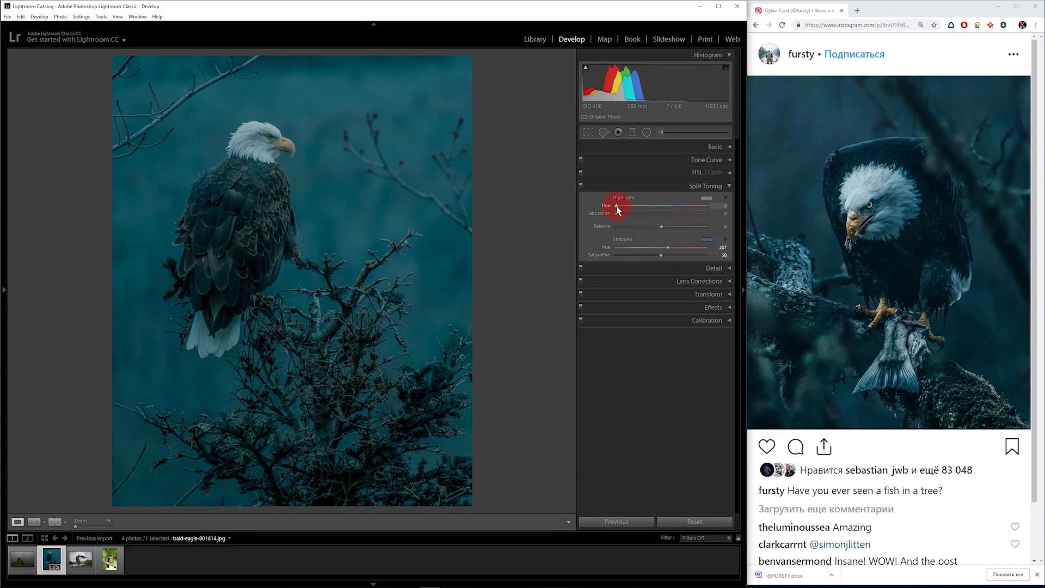
{"action": "left_click_drag", "start_coordinate": [617, 207], "coordinate": [646, 218]}
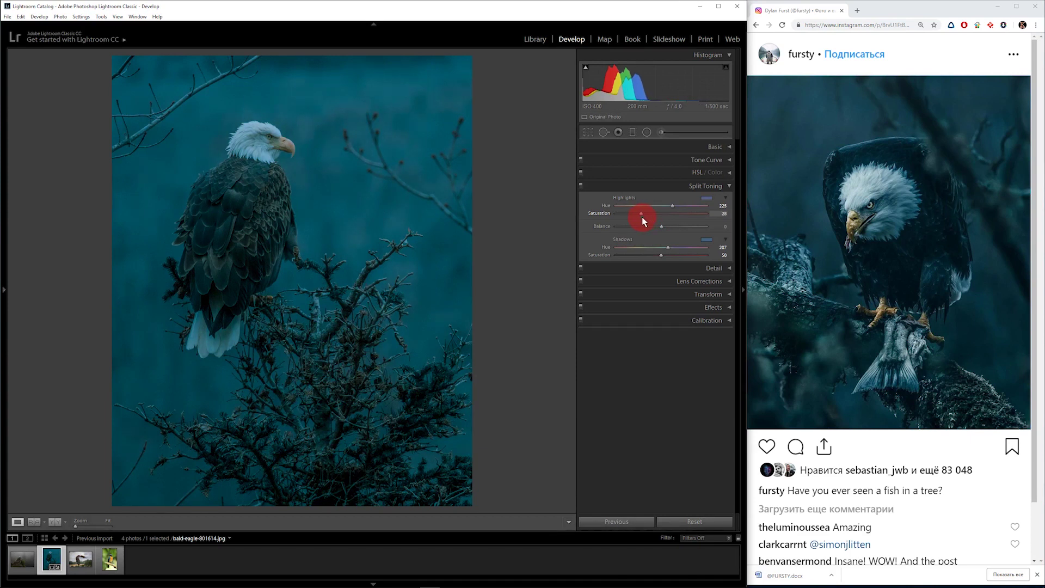
{"action": "left_click_drag", "start_coordinate": [643, 220], "coordinate": [644, 220]}
- Add three evenly spaced control points to the RGB tone curve in the shadows, midtones and highlights
{"action": "left_click", "coordinate": [728, 160]}
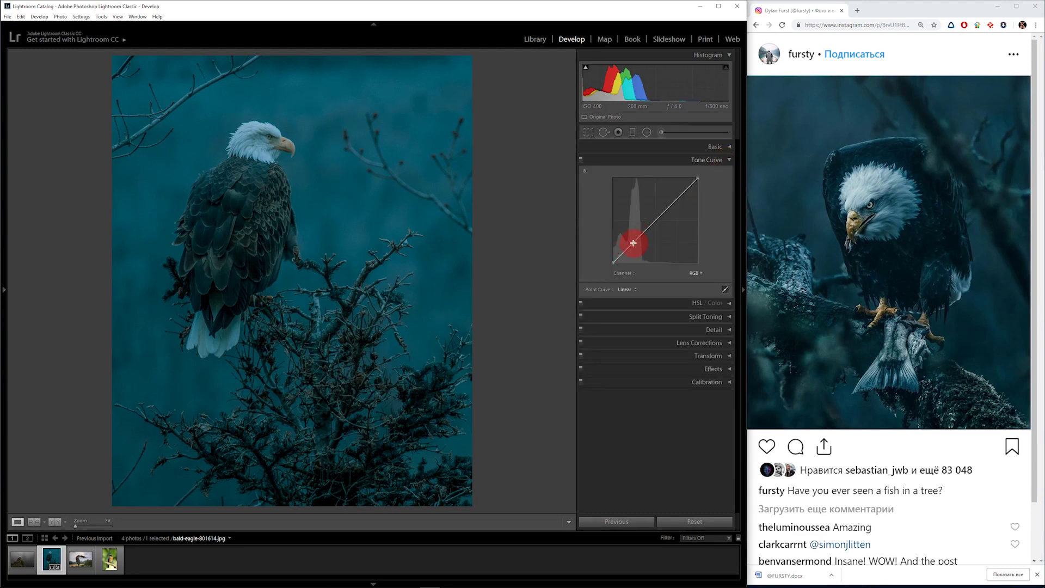
{"action": "left_click", "coordinate": [634, 242]}
{"action": "left_click", "coordinate": [656, 221]}
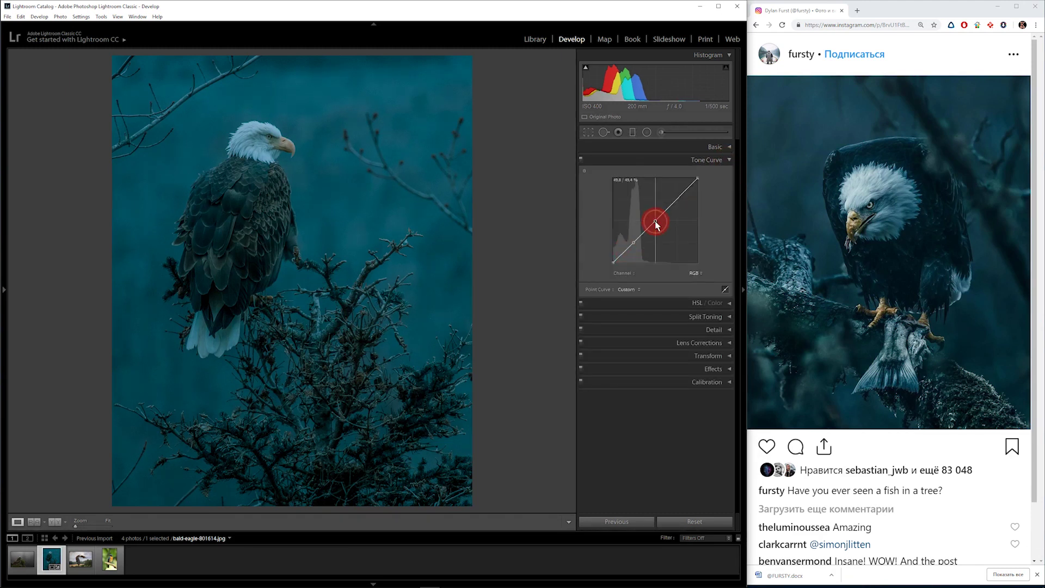
{"action": "left_click", "coordinate": [678, 200]}
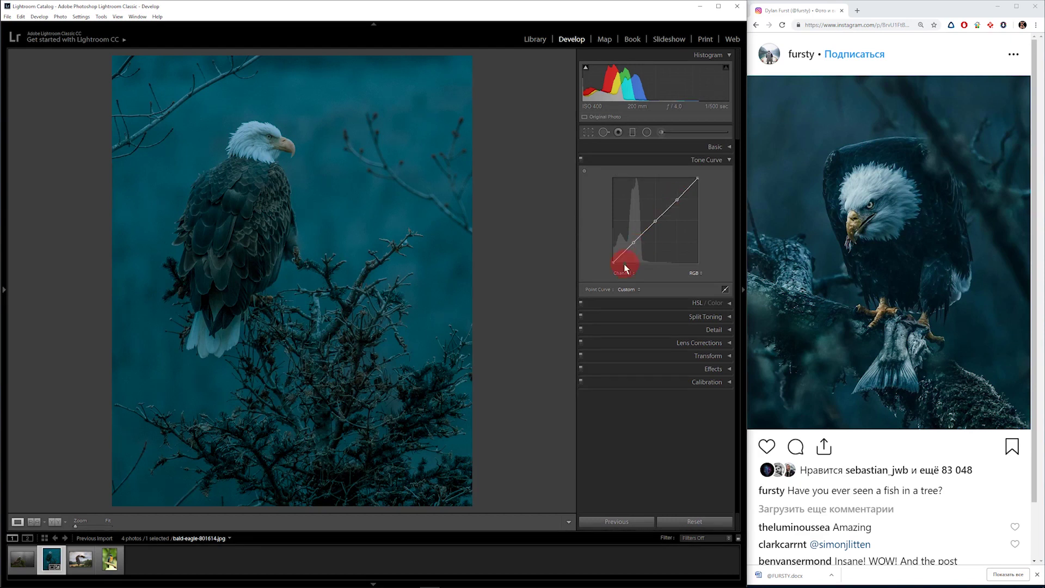
- Lift the tone curve's black point, pull down the shadow point, and adjust the midtones, highlights and white point for a faded look
{"action": "left_click_drag", "start_coordinate": [613, 262], "coordinate": [610, 260]}
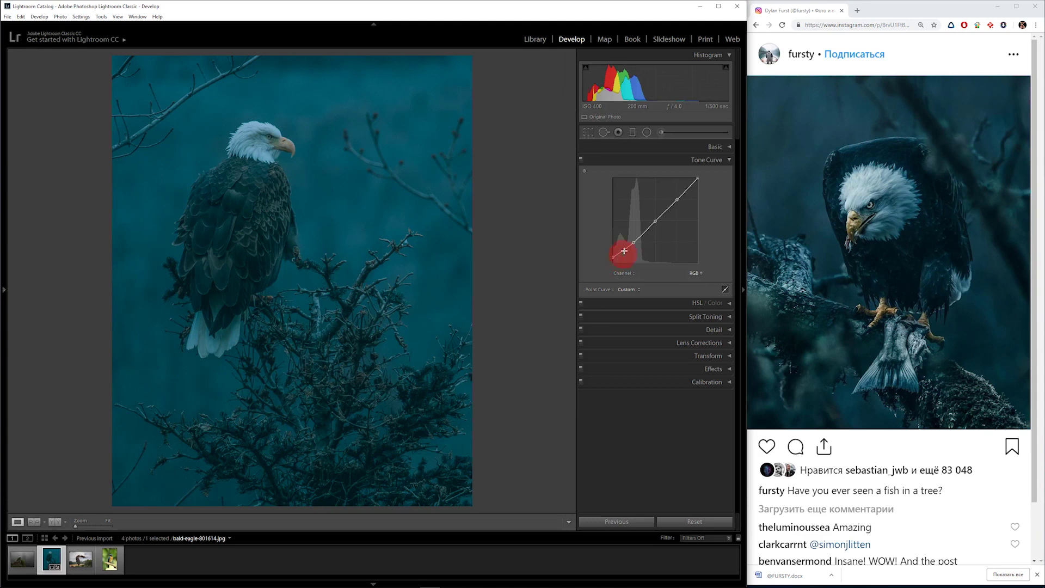
{"action": "left_click_drag", "start_coordinate": [633, 243], "coordinate": [633, 249]}
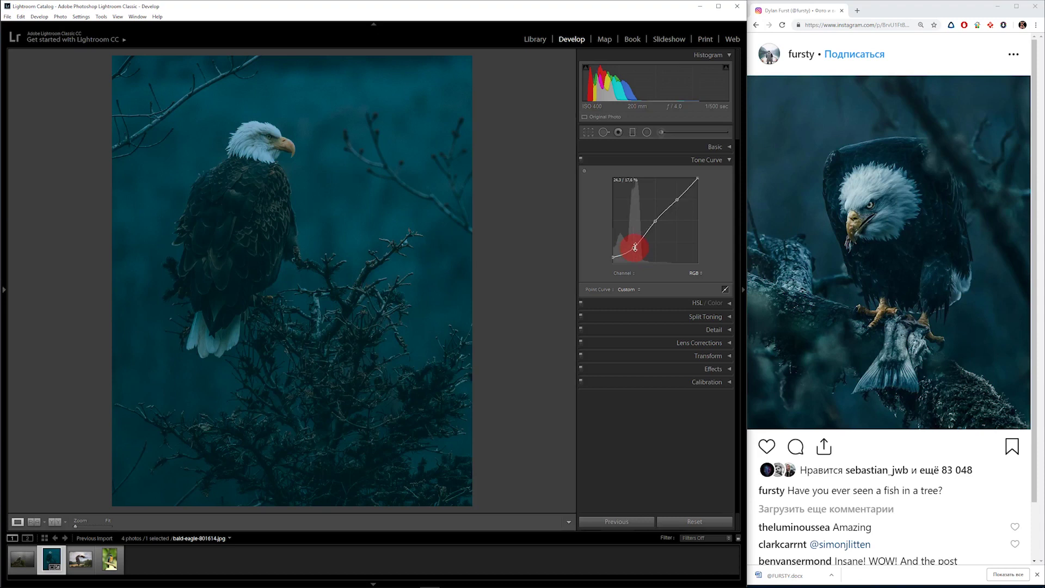
{"action": "left_click_drag", "start_coordinate": [659, 221], "coordinate": [701, 186]}
{"action": "left_click", "coordinate": [730, 159]}
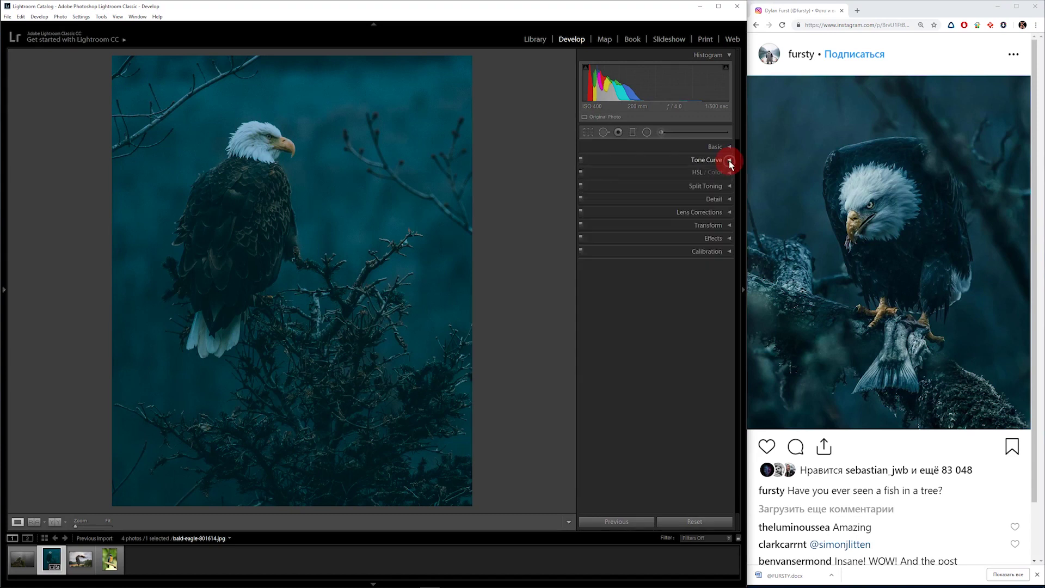
- Increase the photo's sharpening amount and adjust the sharpening detail
{"action": "left_click", "coordinate": [725, 199]}
{"action": "mouse_move", "coordinate": [661, 296]}
{"action": "left_mouse_down"}
{"action": "mouse_move", "coordinate": [642, 298]}
{"action": "mouse_move", "coordinate": [662, 300]}
{"action": "mouse_move", "coordinate": [638, 312]}
{"action": "mouse_move", "coordinate": [661, 314]}
{"action": "left_mouse_up"}
{"action": "left_click", "coordinate": [729, 200]}
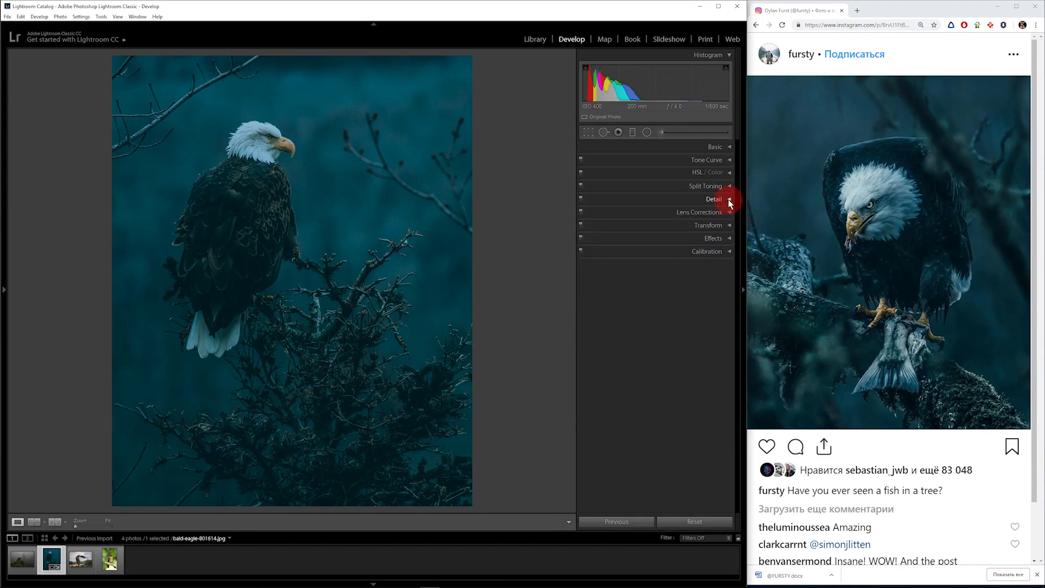
- Add a slight post-crop vignette to the eagle photo with amount -12, midpoint 58, roundness +21 and feather 60
{"action": "left_click", "coordinate": [730, 237]}
{"action": "left_click_drag", "start_coordinate": [660, 275], "coordinate": [671, 283]}
{"action": "left_click_drag", "start_coordinate": [671, 290], "coordinate": [673, 294]}
{"action": "left_click", "coordinate": [730, 238]}
- Refine the eagle photo's basic tone with exposure -0.48, contrast -12, whites -19 and blacks -62
{"action": "left_click", "coordinate": [728, 147]}
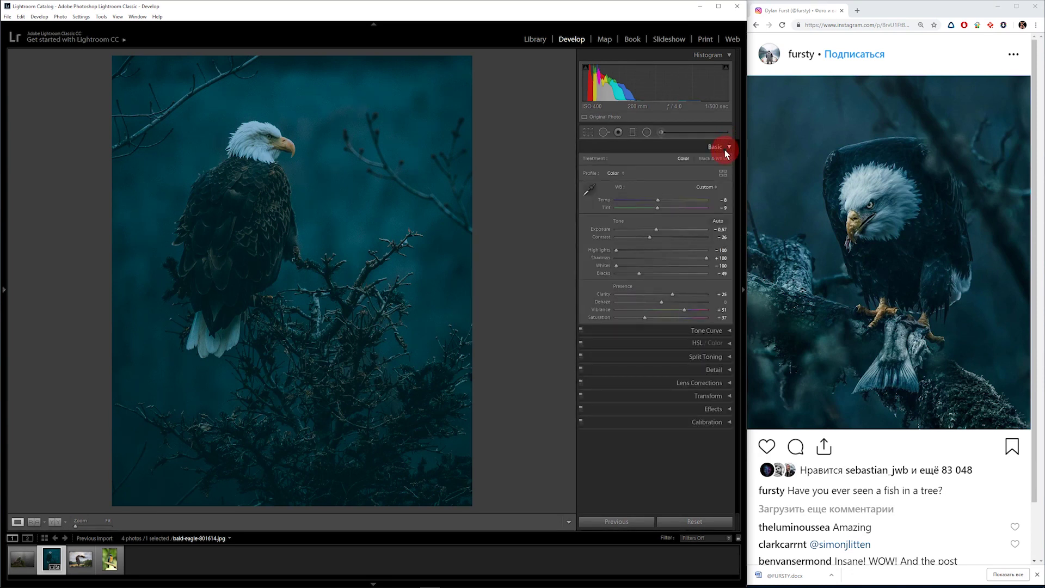
{"action": "left_click", "coordinate": [658, 233]}
{"action": "left_click_drag", "start_coordinate": [655, 229], "coordinate": [658, 233]}
{"action": "left_click_drag", "start_coordinate": [651, 240], "coordinate": [657, 242]}
{"action": "left_click_drag", "start_coordinate": [616, 266], "coordinate": [655, 270]}
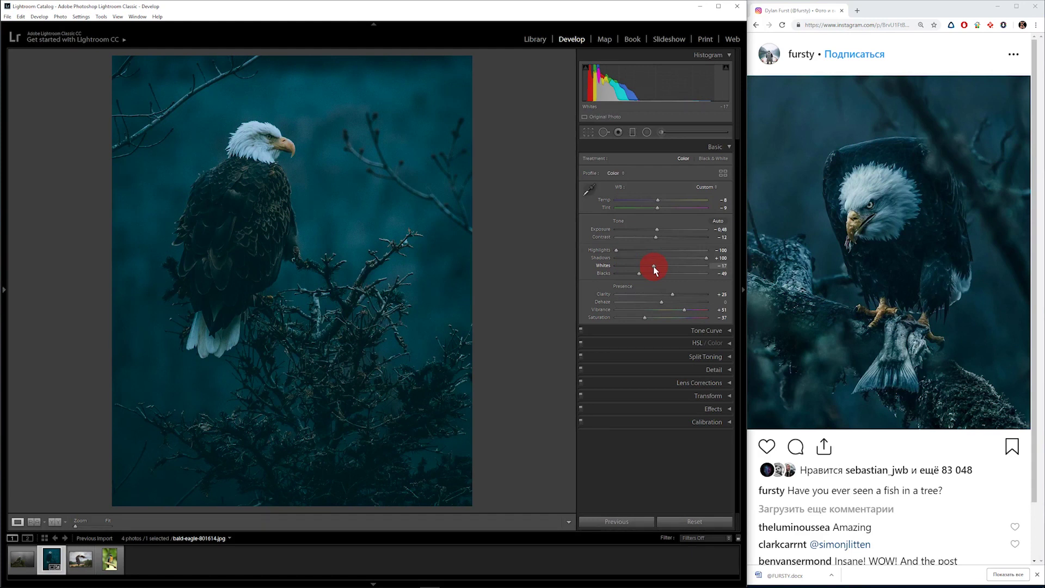
{"action": "left_click_drag", "start_coordinate": [656, 270], "coordinate": [657, 271]}
{"action": "left_click", "coordinate": [640, 273]}
{"action": "left_click_drag", "start_coordinate": [640, 277], "coordinate": [634, 274]}
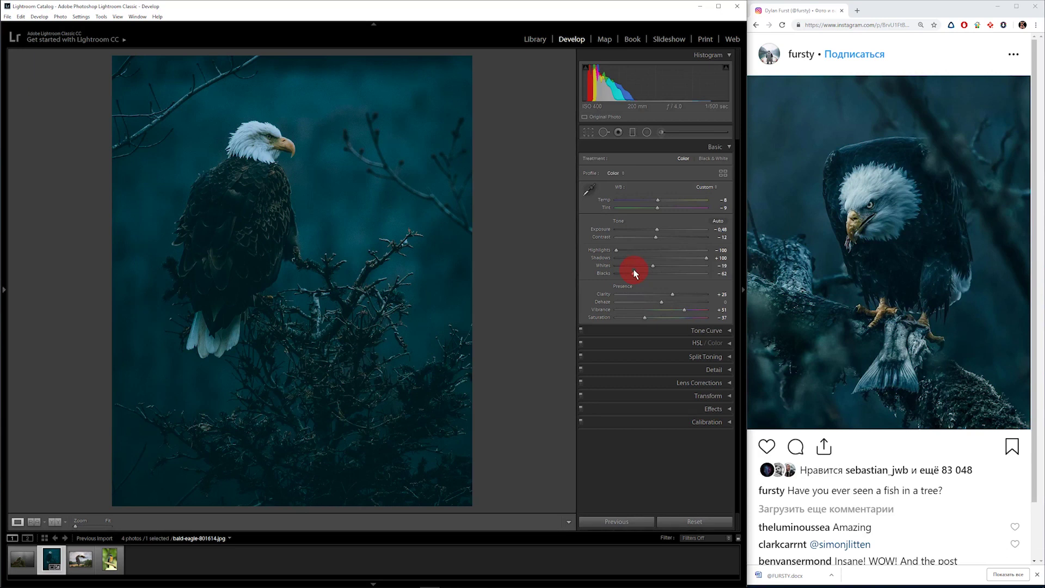
- Maximize the workspace, hide the filmstrip and compare the graded eagle photo side by side with its original
{"action": "left_click", "coordinate": [719, 6]}
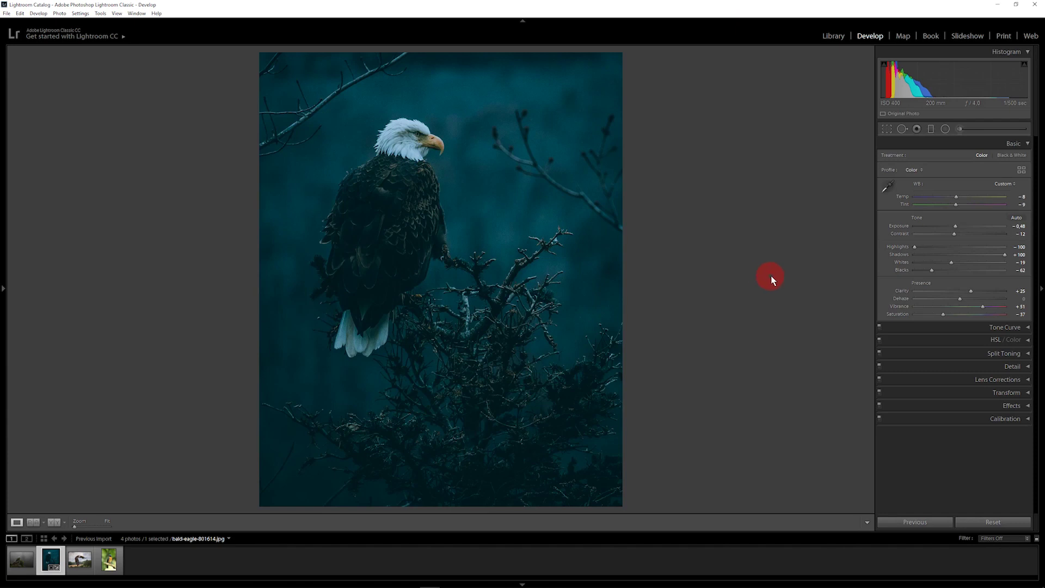
{"action": "left_click", "coordinate": [522, 583]}
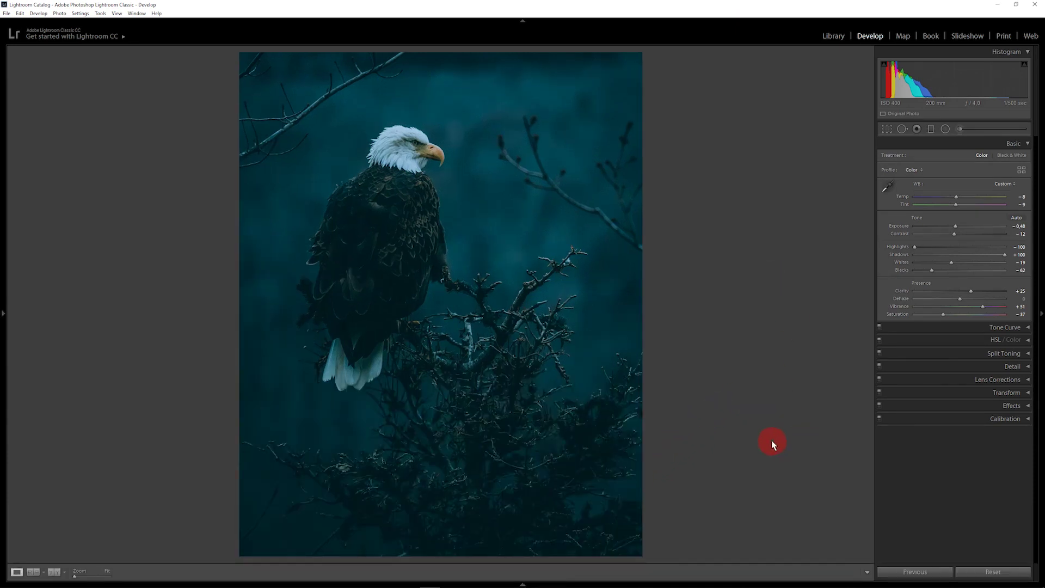
{"action": "key", "text": "y"}
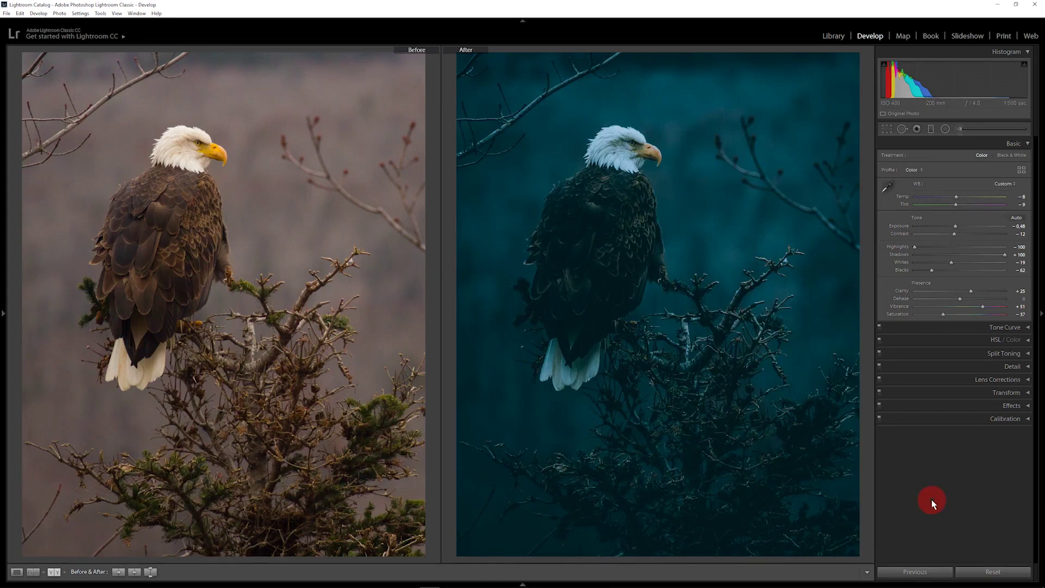
{"action": "key", "text": "y"}
- Save the current develop settings as a new preset named Furst in the INSTAGRAM group
{"action": "left_click", "coordinate": [3, 314]}
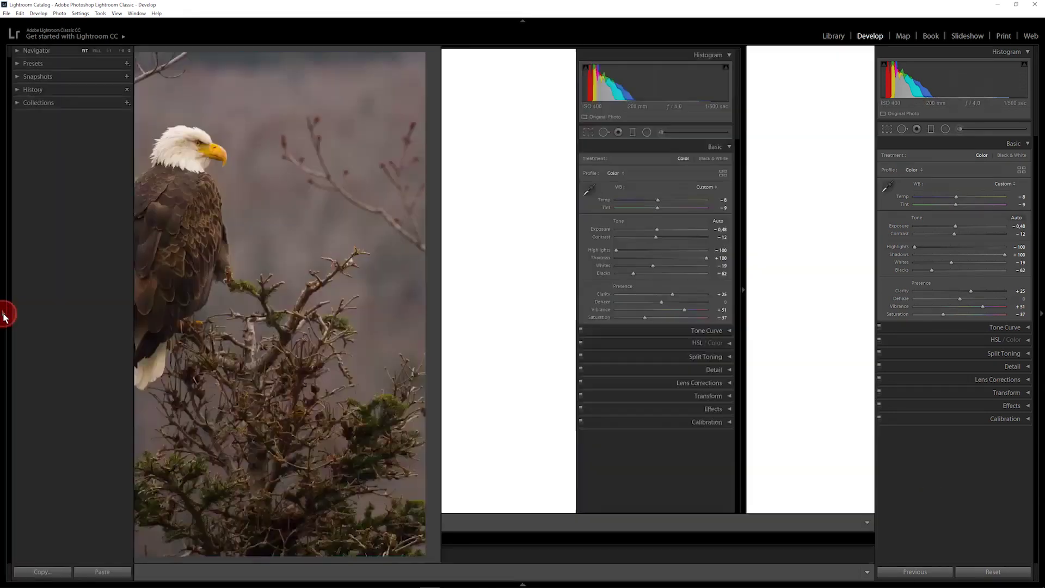
{"action": "left_click", "coordinate": [126, 63]}
{"action": "left_click", "coordinate": [147, 73]}
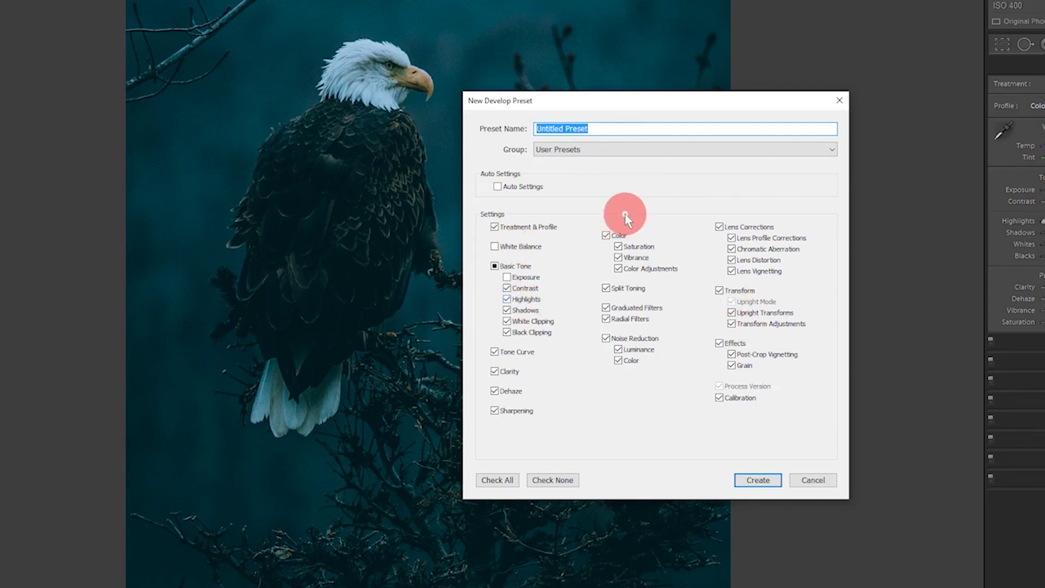
{"action": "type", "text": "Furst"}
{"action": "left_click", "coordinate": [831, 150]}
{"action": "left_click", "coordinate": [615, 182]}
{"action": "left_click", "coordinate": [758, 480]}
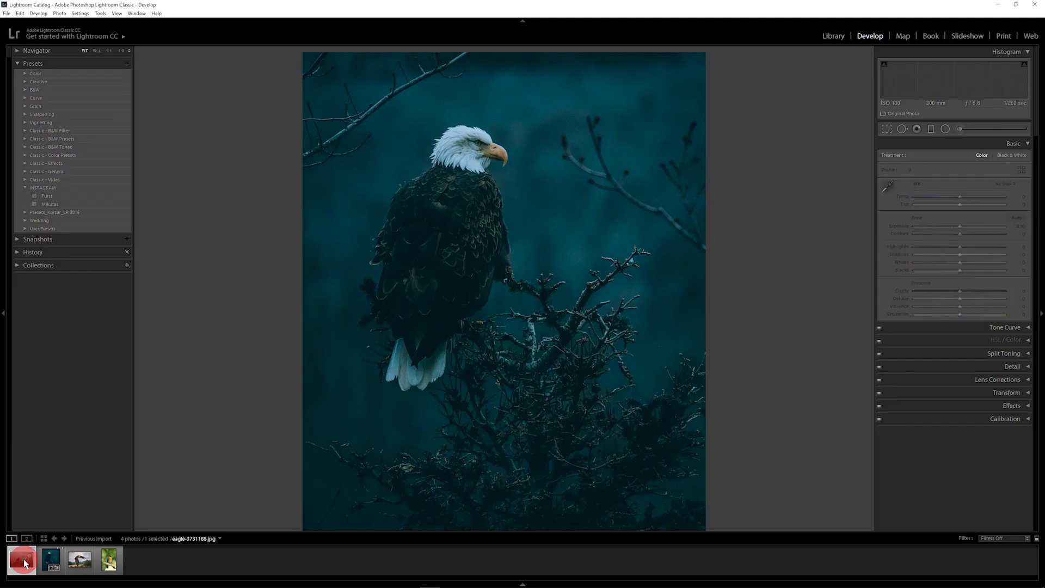
- Cool the foggy eagle-on-rock photo to temperature -10 and apply the Furst preset to it
{"action": "left_click", "coordinate": [23, 560]}
{"action": "left_click_drag", "start_coordinate": [959, 197], "coordinate": [956, 198]}
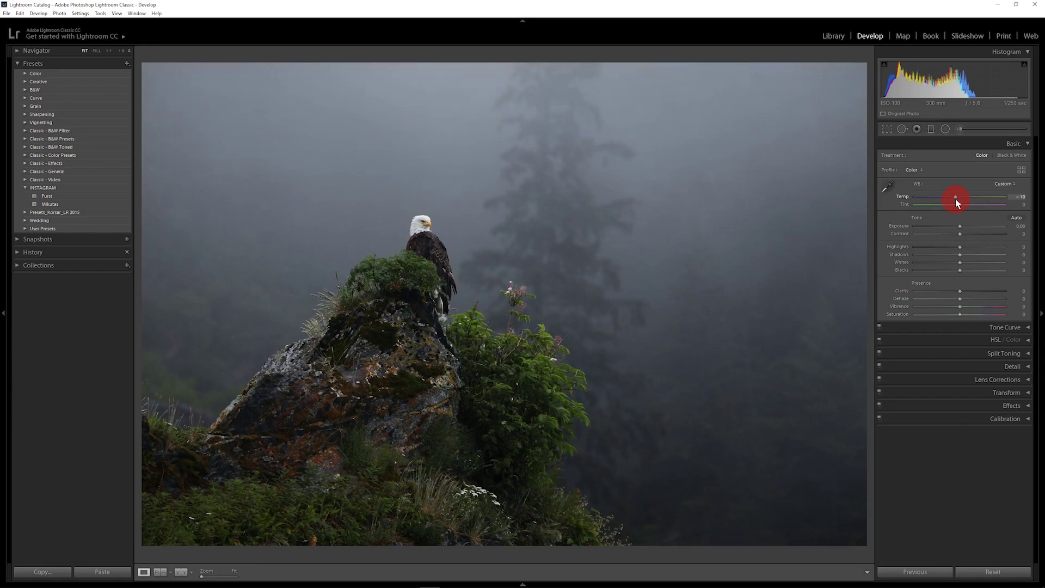
{"action": "left_click", "coordinate": [72, 197]}
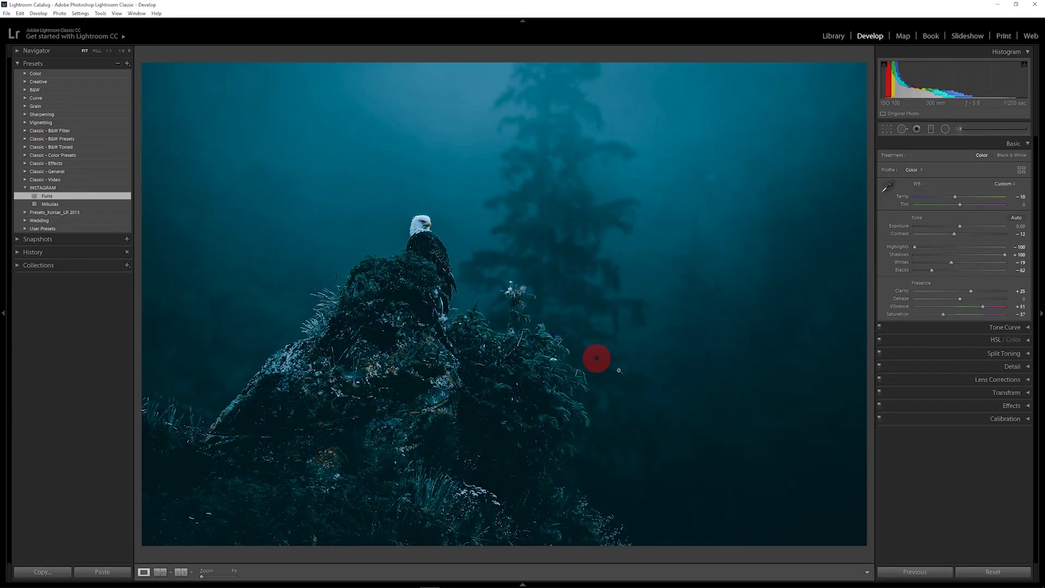
- Lower the foggy eagle photo's contrast to -32 and whites to -95, and compare it with the original
{"action": "mouse_move", "coordinate": [955, 234]}
{"action": "left_mouse_down"}
{"action": "mouse_move", "coordinate": [936, 234]}
{"action": "mouse_move", "coordinate": [945, 234]}
{"action": "left_mouse_up"}
{"action": "left_click_drag", "start_coordinate": [951, 262], "coordinate": [927, 265]}
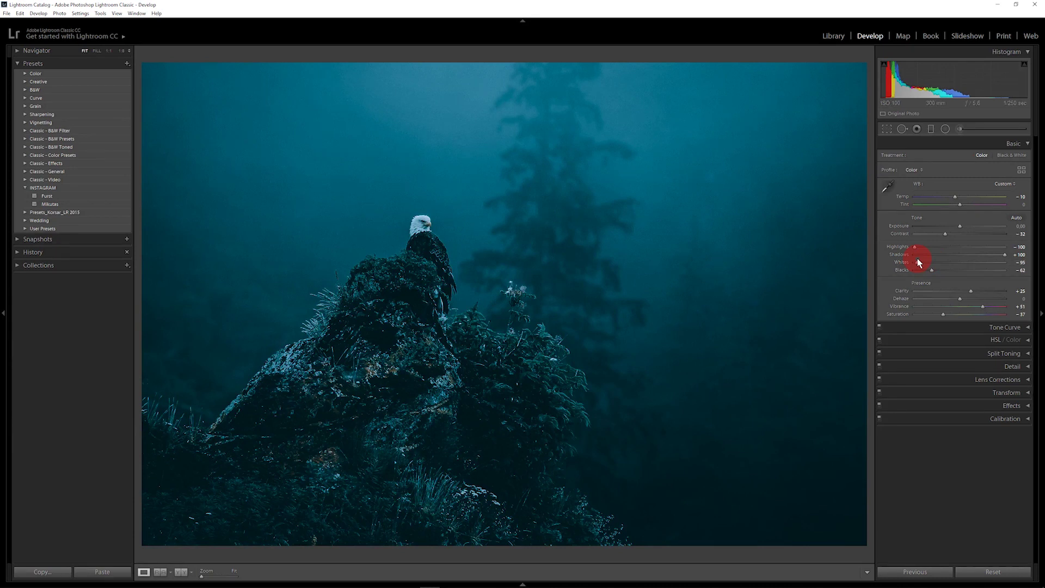
{"action": "key", "text": "y"}
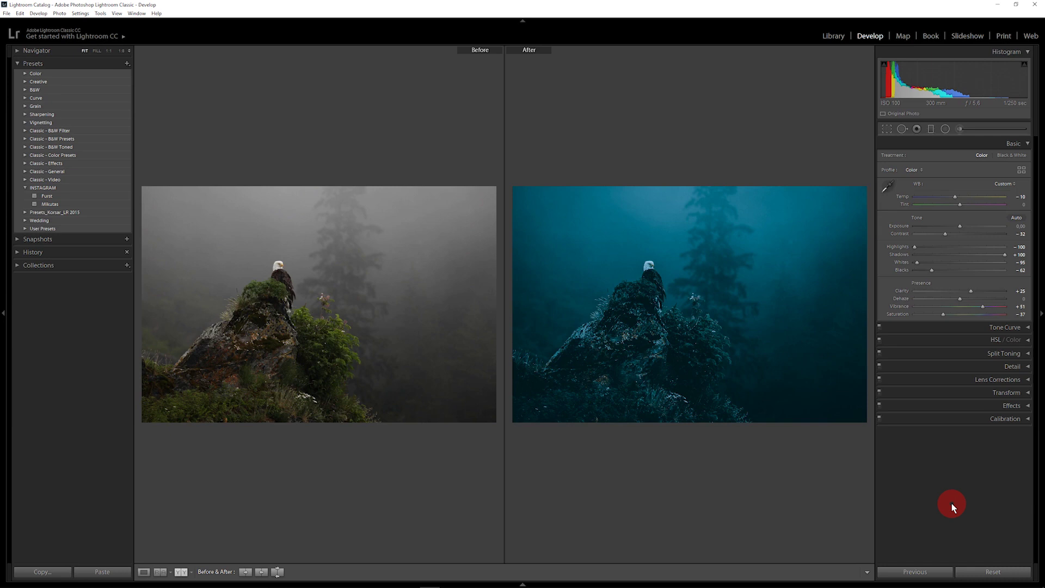
{"action": "key", "text": "y"}
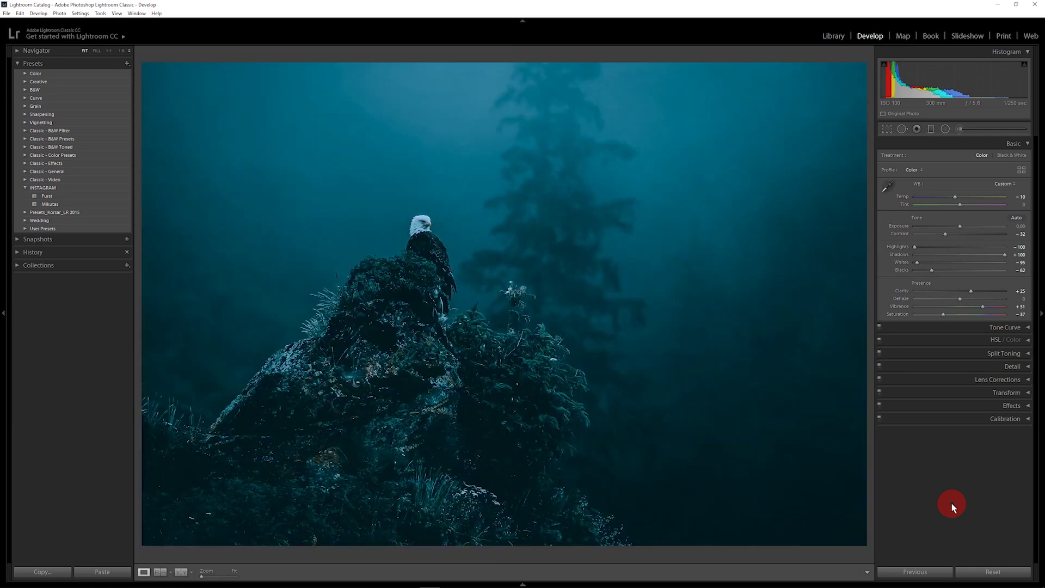
- Apply the Furst preset to the flying eagle photo and reduce its whites to -100
{"action": "left_click", "coordinate": [76, 565]}
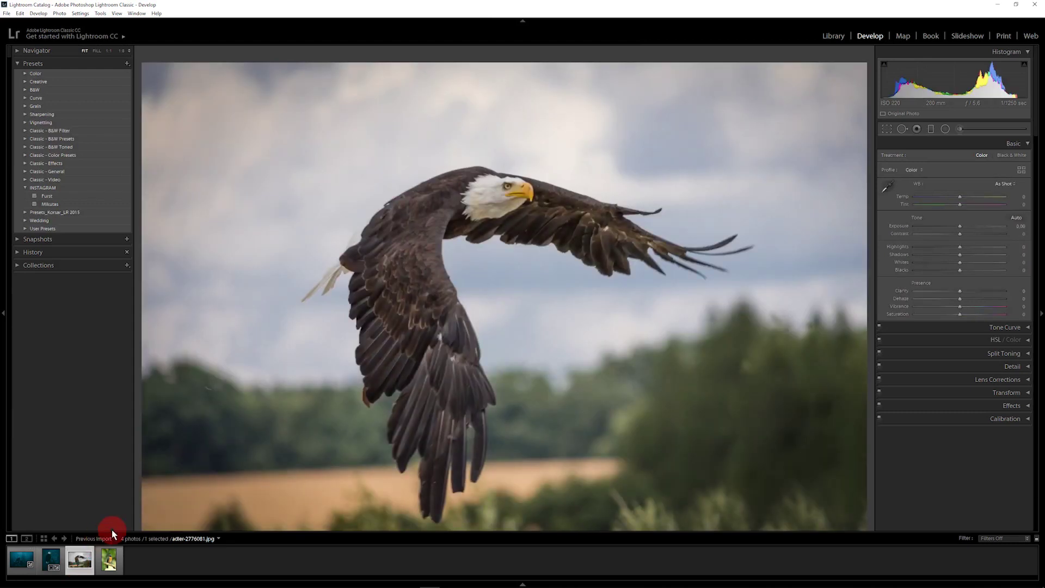
{"action": "left_click", "coordinate": [64, 196]}
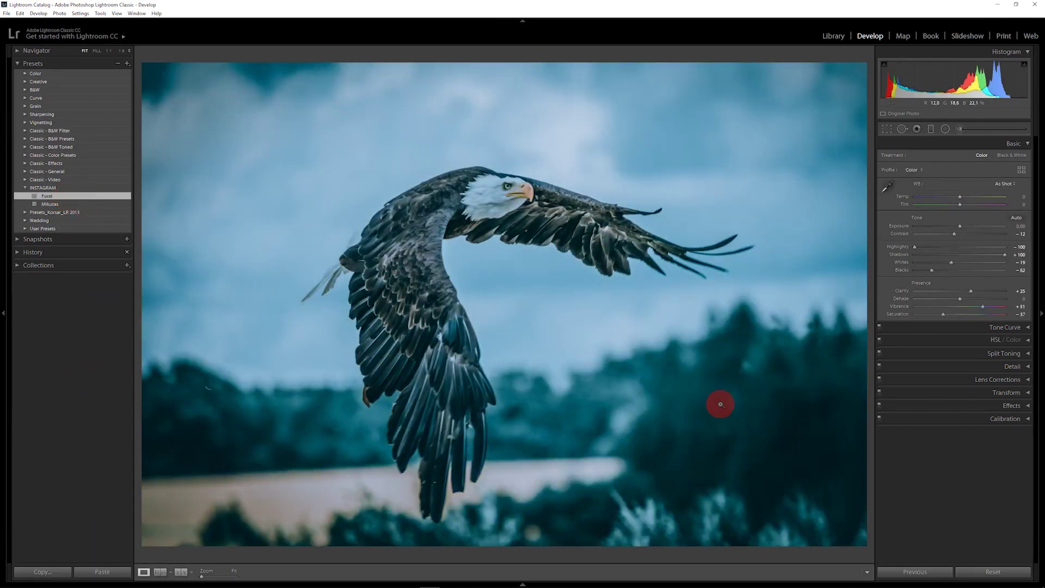
{"action": "left_click_drag", "start_coordinate": [951, 262], "coordinate": [912, 263]}
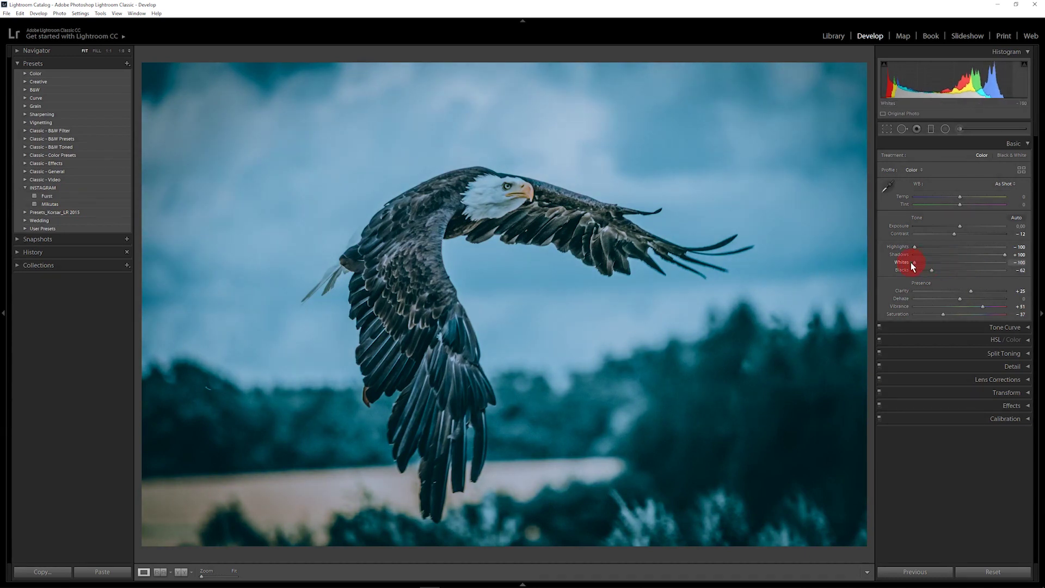
- Reduce the flying eagle photo's split-toning saturation to 38 for the shadows and about 24 for the highlights
{"action": "left_click", "coordinate": [1029, 355]}
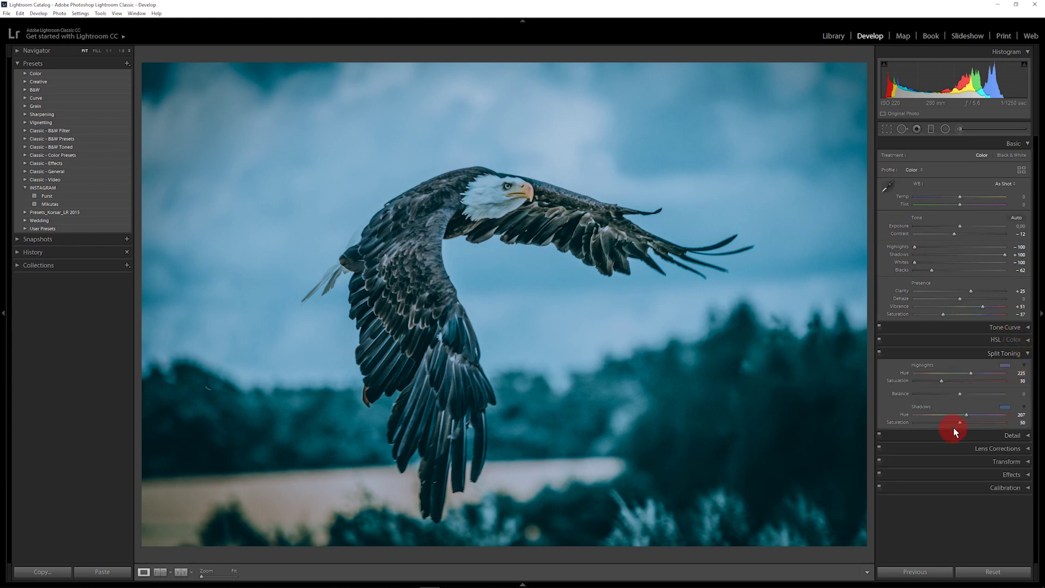
{"action": "left_click_drag", "start_coordinate": [960, 425], "coordinate": [949, 422]}
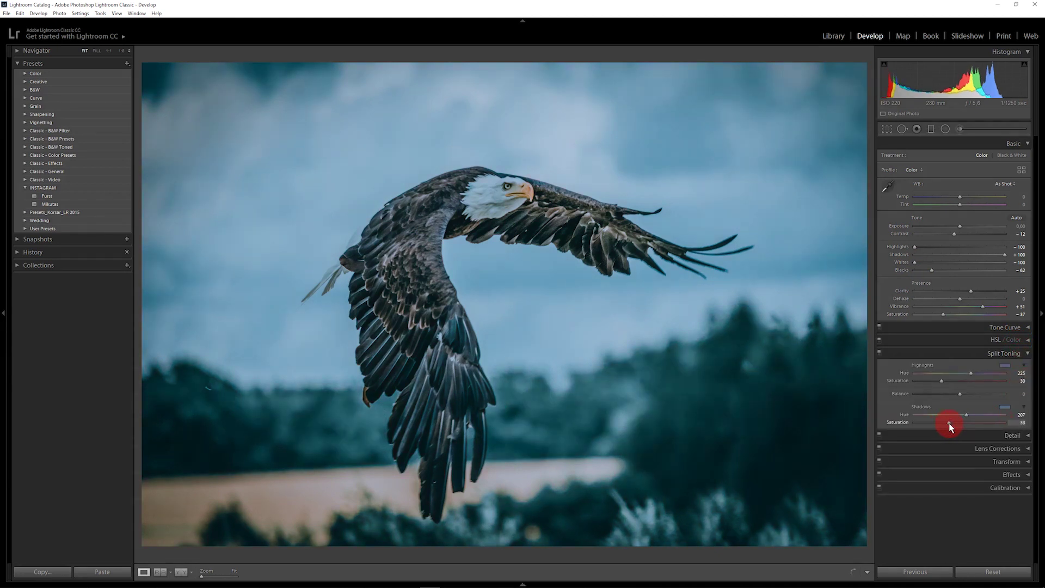
{"action": "left_click_drag", "start_coordinate": [941, 381], "coordinate": [937, 384]}
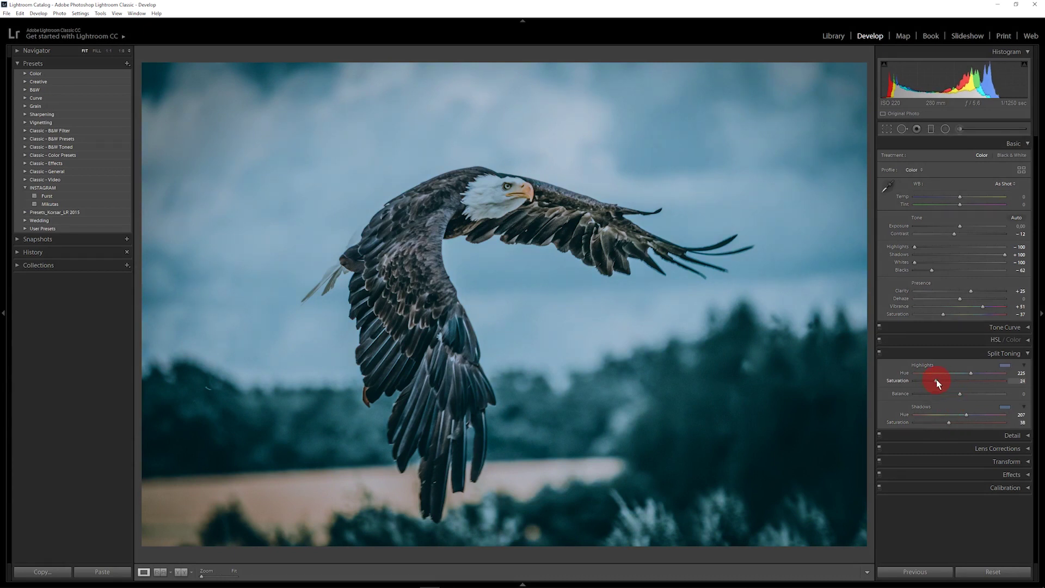
{"action": "left_click", "coordinate": [1027, 353]}
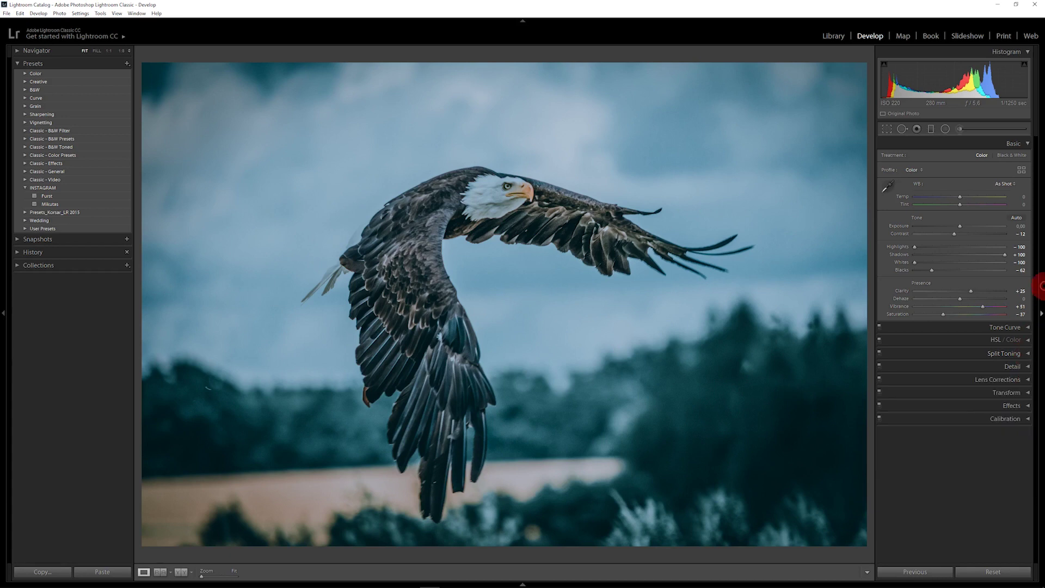
- Set the flying eagle photo's vignette to amount -32, midpoint 0, roundness +2 and feather 58, and compare it with the original
{"action": "left_click", "coordinate": [1027, 143]}
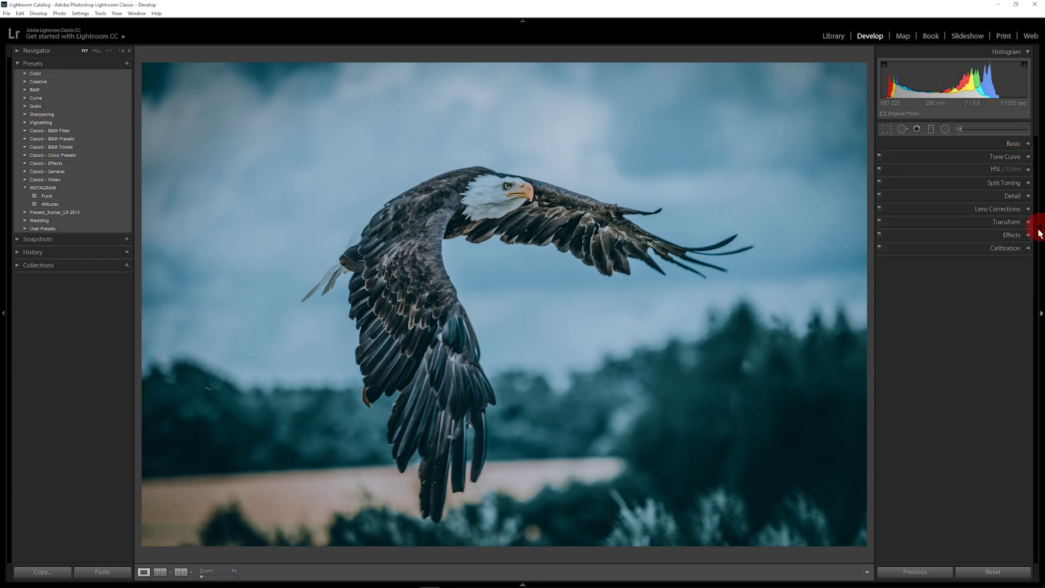
{"action": "left_click", "coordinate": [1028, 235]}
{"action": "left_click_drag", "start_coordinate": [954, 264], "coordinate": [967, 287]}
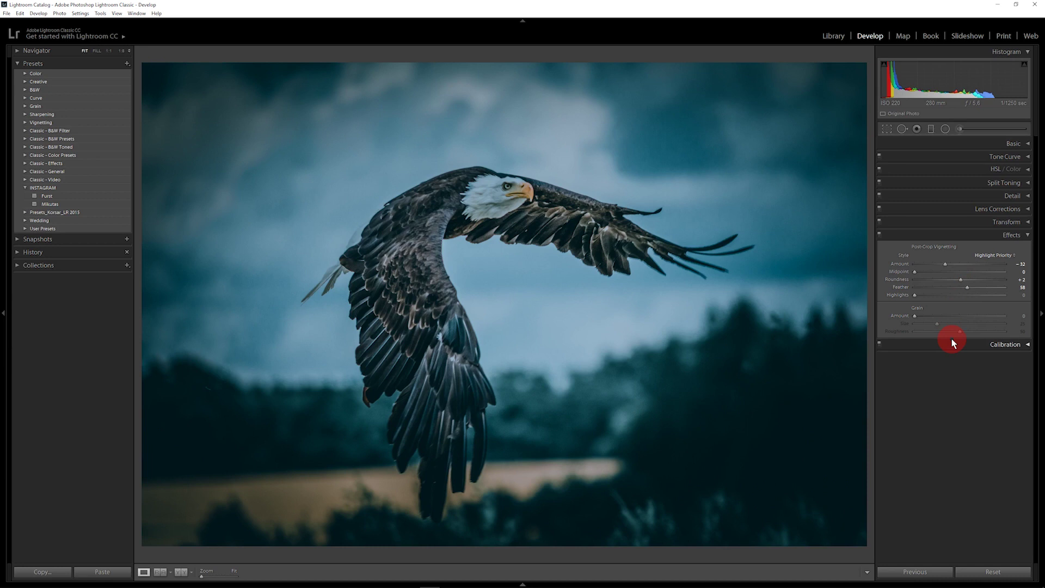
{"action": "key", "text": "y"}
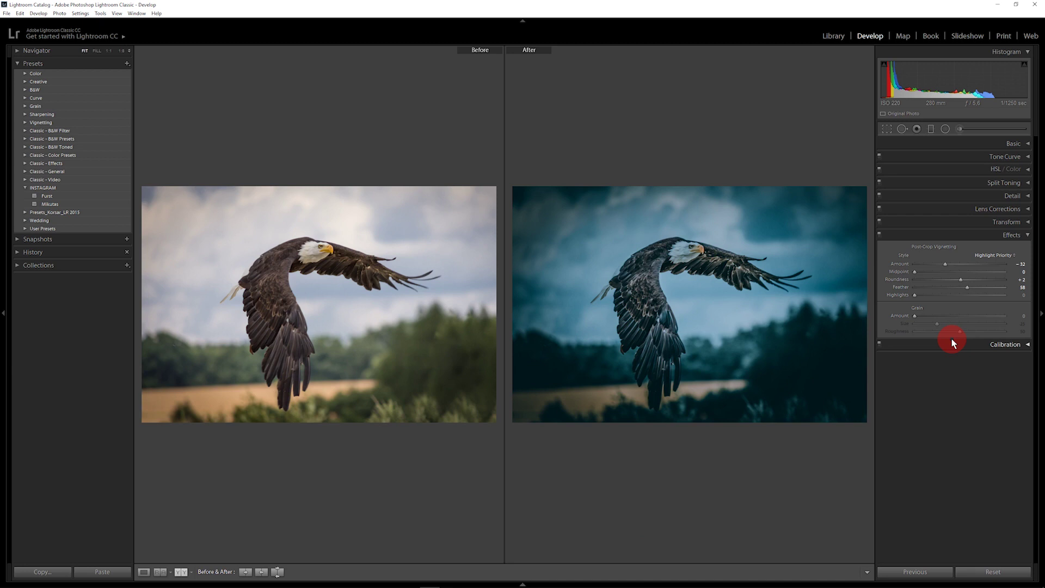
- Cool the blue-and-orange bird photo to temperature -27 and apply the Furst preset to it
{"action": "left_click", "coordinate": [95, 560]}
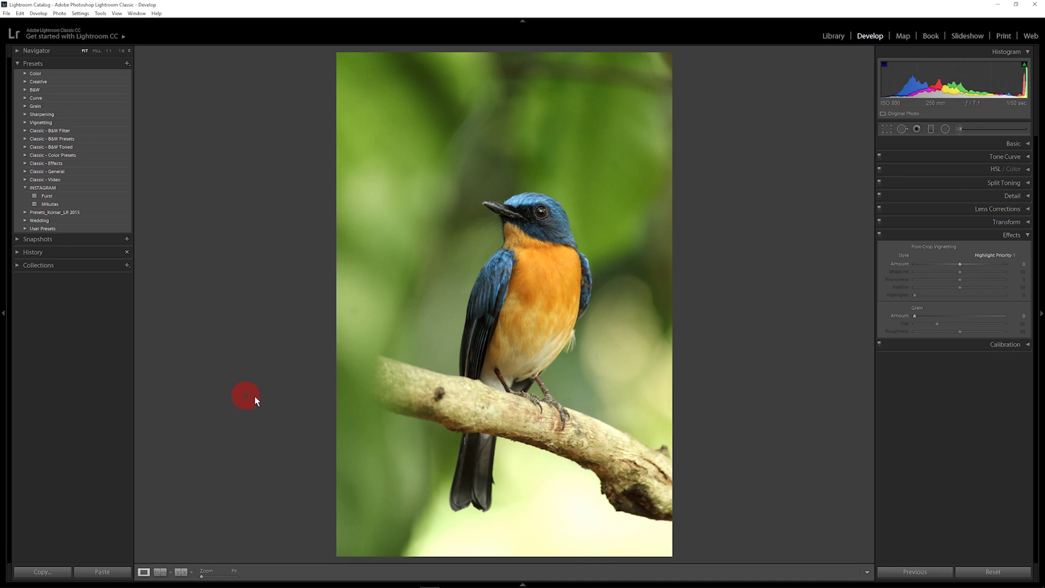
{"action": "left_click", "coordinate": [1028, 145]}
{"action": "left_click_drag", "start_coordinate": [960, 197], "coordinate": [947, 198]}
{"action": "left_click", "coordinate": [58, 197]}
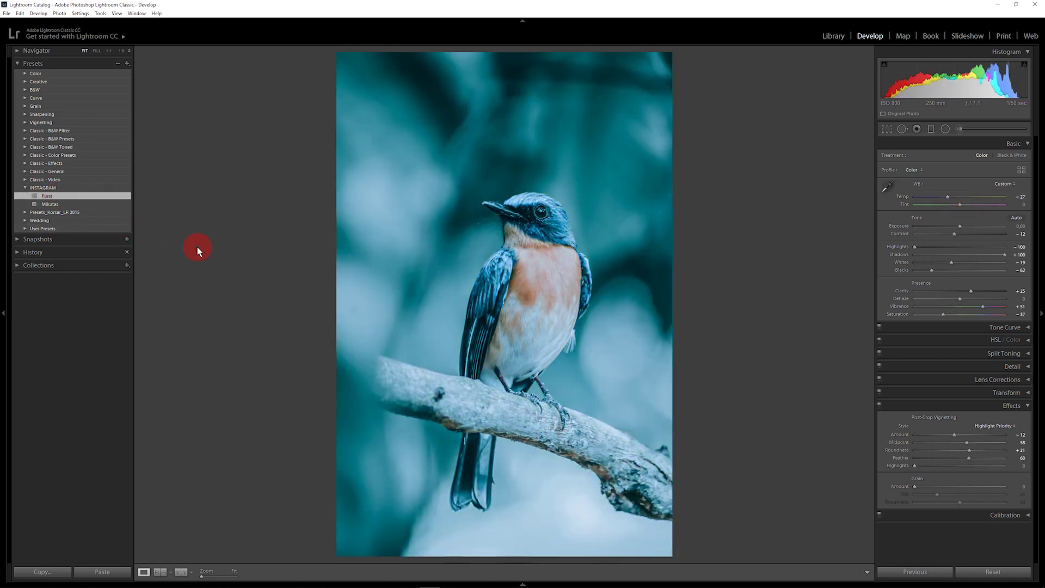
- Darken the bird photo with exposure -1.61, contrast -14 and whites -16, and strengthen its vignette to amount -69, midpoint 39, roundness +48, feather 61
{"action": "left_click_drag", "start_coordinate": [959, 227], "coordinate": [887, 263]}
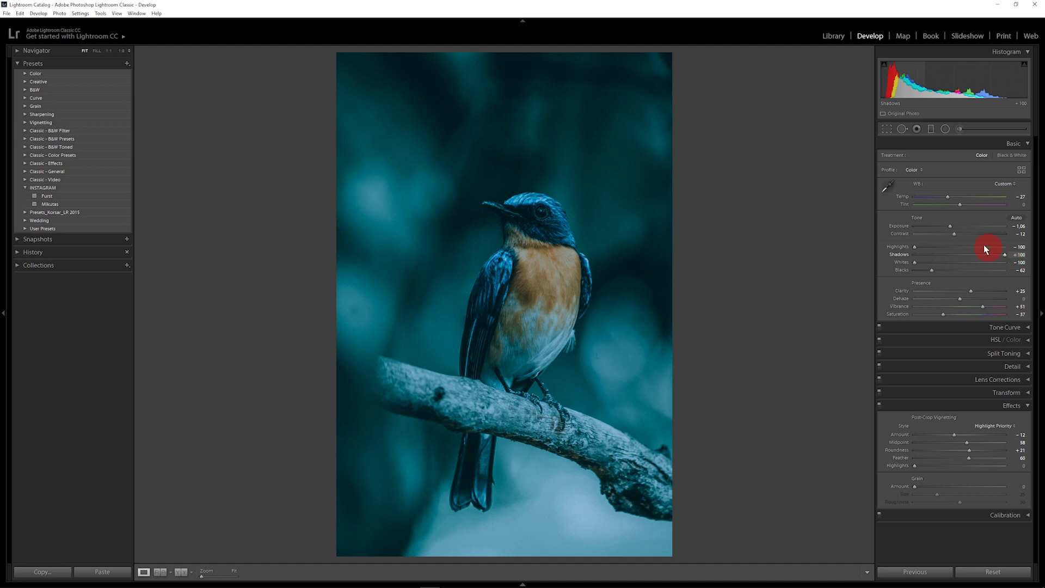
{"action": "left_click_drag", "start_coordinate": [950, 227], "coordinate": [940, 227]}
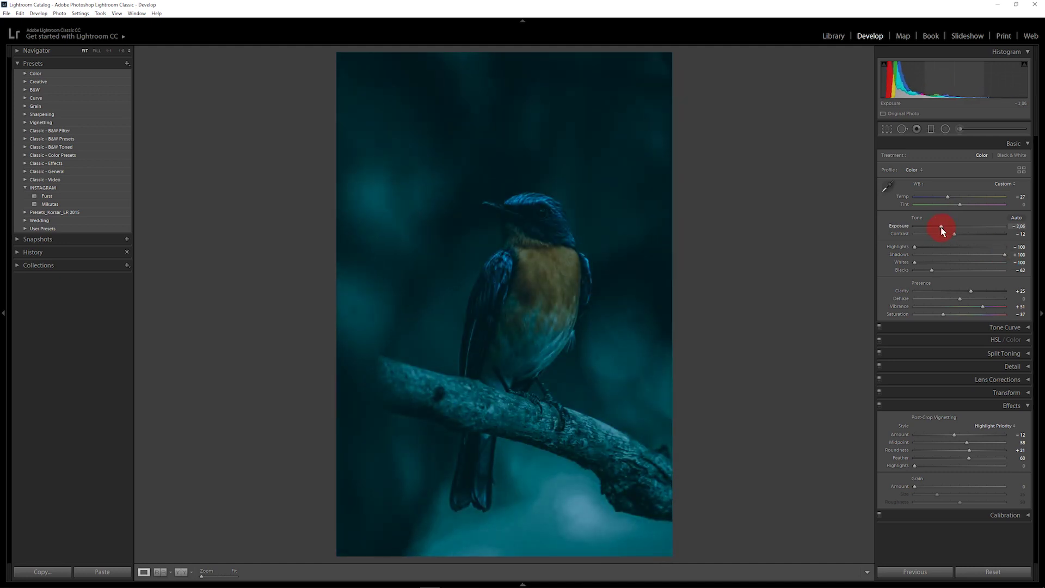
{"action": "mouse_move", "coordinate": [954, 234]}
{"action": "left_mouse_down"}
{"action": "mouse_move", "coordinate": [965, 235]}
{"action": "mouse_move", "coordinate": [956, 235]}
{"action": "left_mouse_up"}
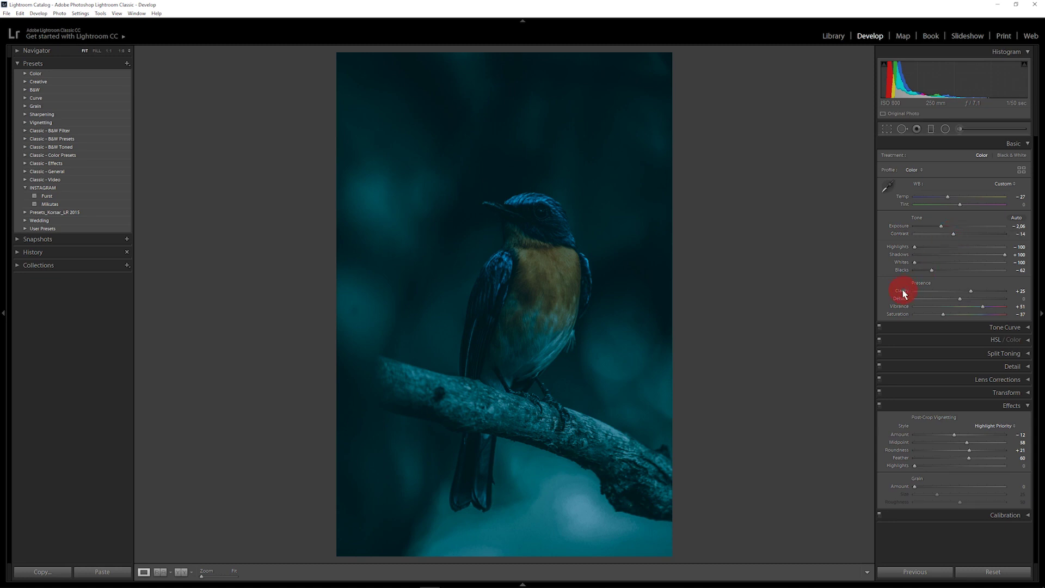
{"action": "left_click_drag", "start_coordinate": [915, 263], "coordinate": [947, 228]}
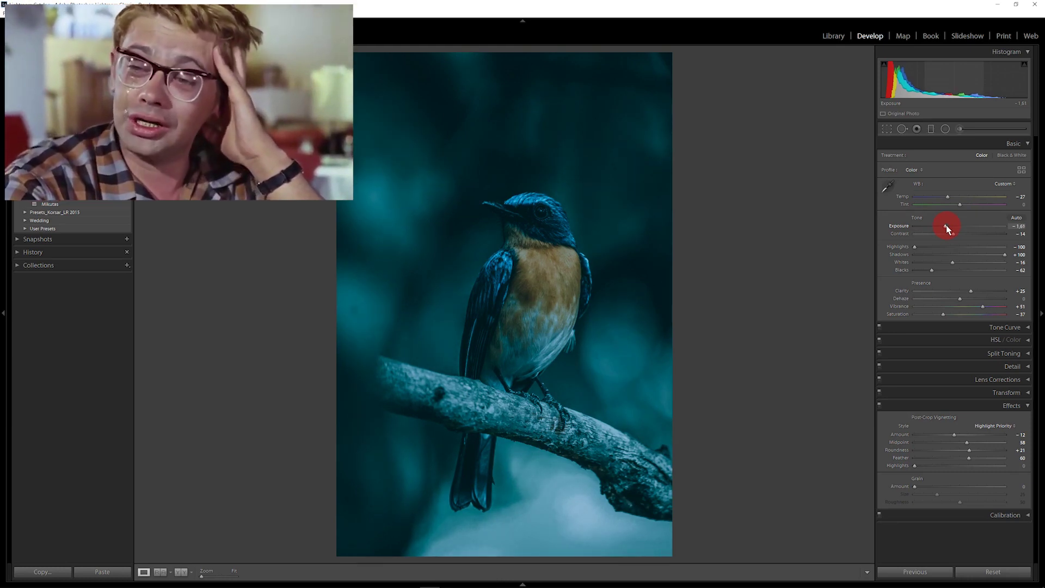
{"action": "left_click_drag", "start_coordinate": [954, 434], "coordinate": [971, 460]}
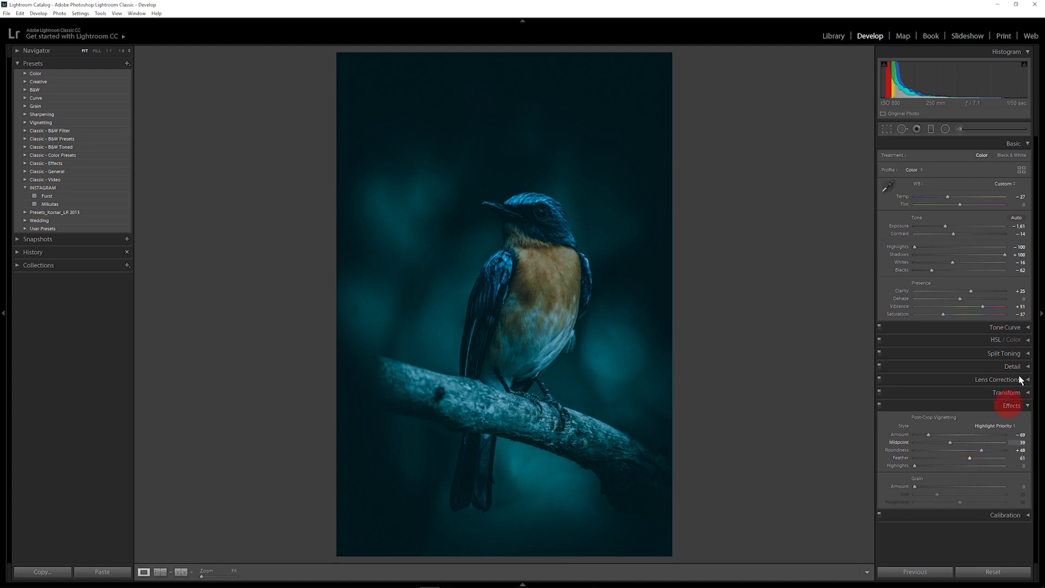
- Brighten the bird's wing, its tail and the branch with an adjustment brush of size 4 and exposure 1.00
{"action": "left_click", "coordinate": [960, 130]}
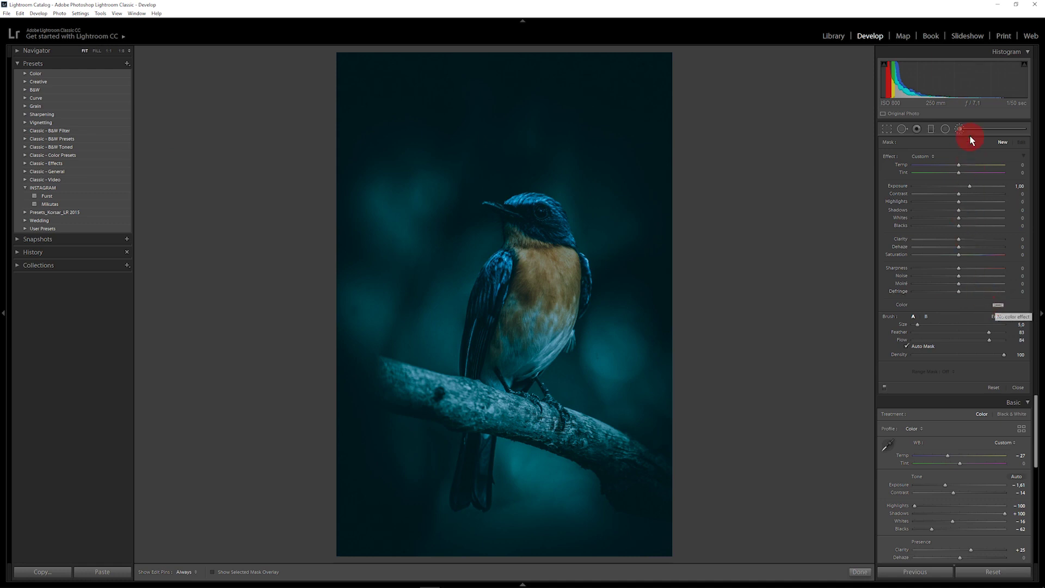
{"action": "key", "text": "bracketleft"}
{"action": "left_click_drag", "start_coordinate": [501, 259], "coordinate": [494, 303]}
{"action": "key", "text": "bracketleft"}
{"action": "key", "text": "bracketleft"}
{"action": "key", "text": "bracketleft"}
{"action": "key", "text": "bracketright"}
{"action": "key", "text": "bracketright"}
{"action": "key", "text": "bracketright"}
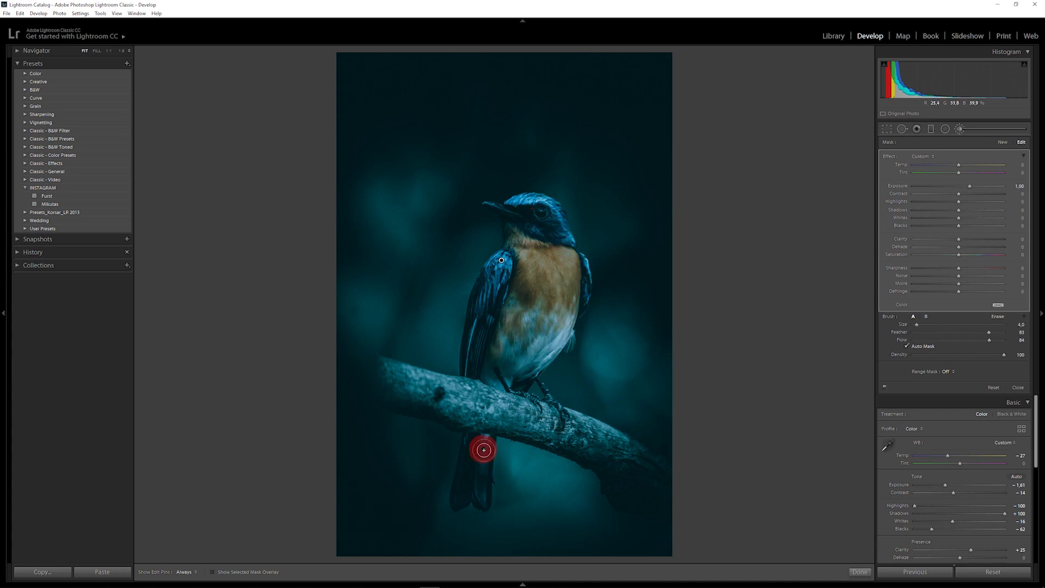
{"action": "left_click_drag", "start_coordinate": [473, 394], "coordinate": [581, 423]}
- Reduce the brushed area's exposure to 0.86, leave the brush and compare the bird photo with its original
{"action": "left_click_drag", "start_coordinate": [969, 187], "coordinate": [969, 188]}
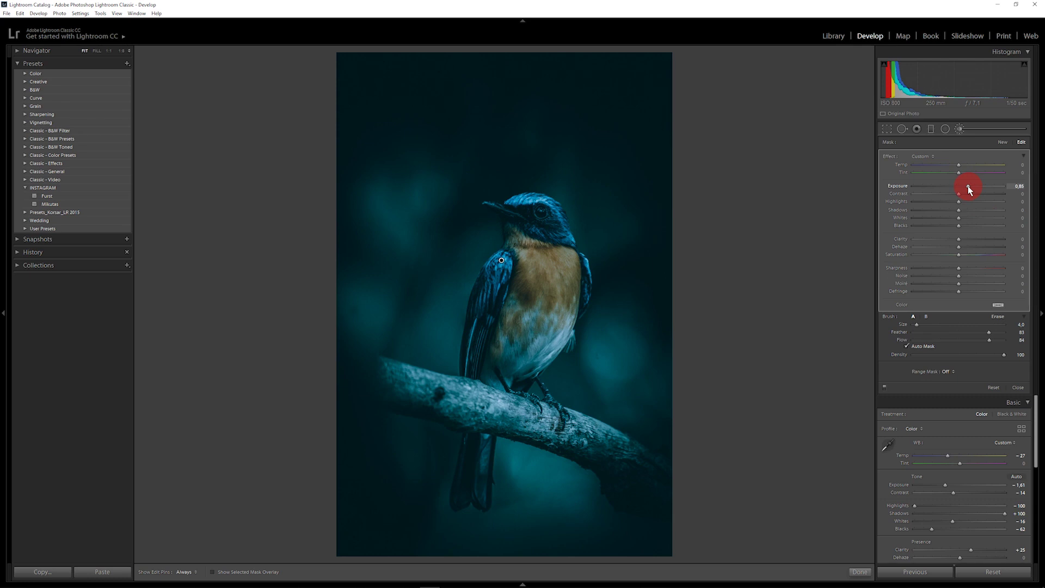
{"action": "key", "text": "k"}
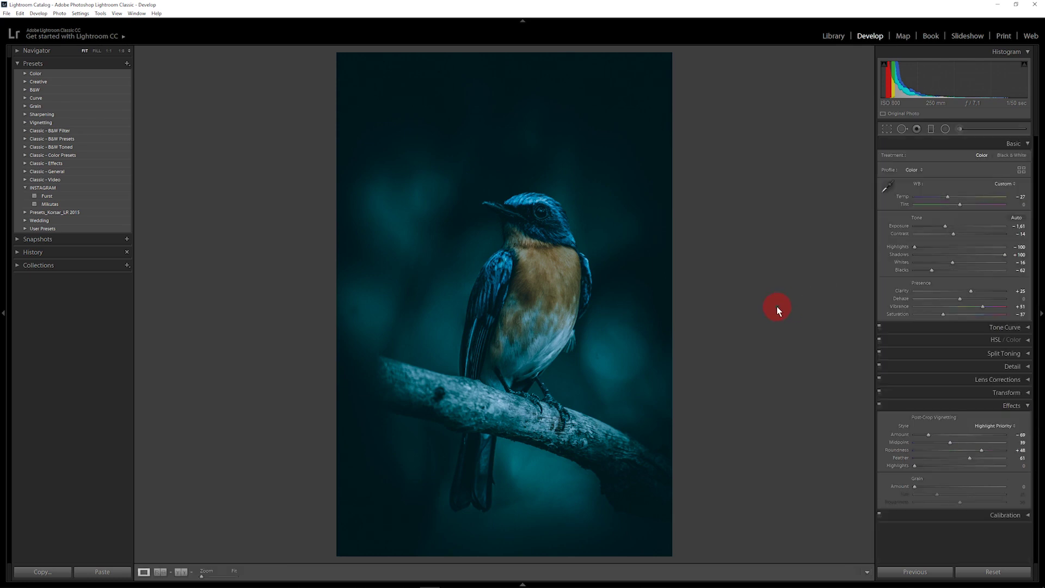
{"action": "key", "text": "y"}
{"action": "left_click", "coordinate": [3, 313]}
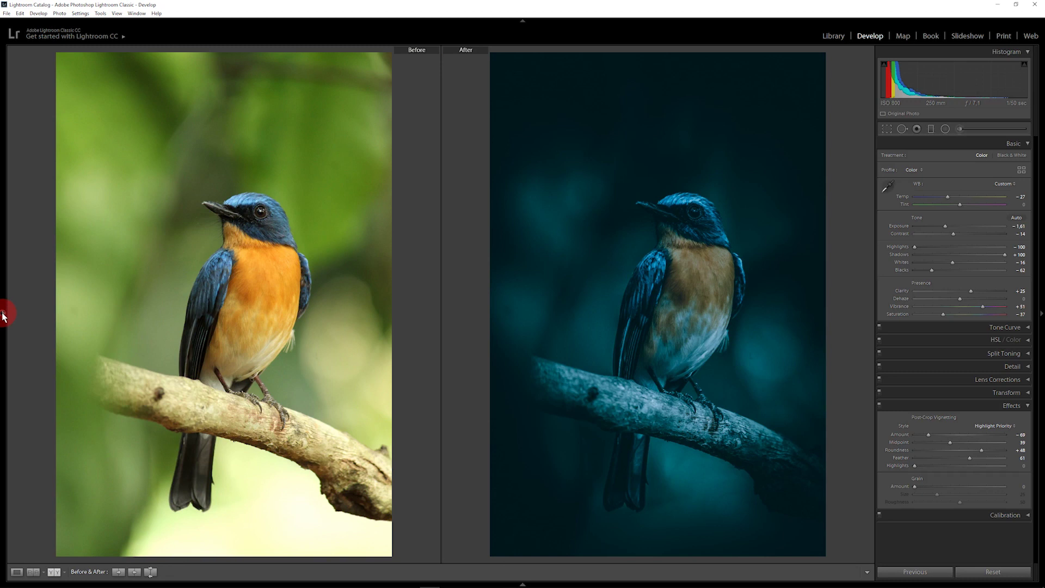